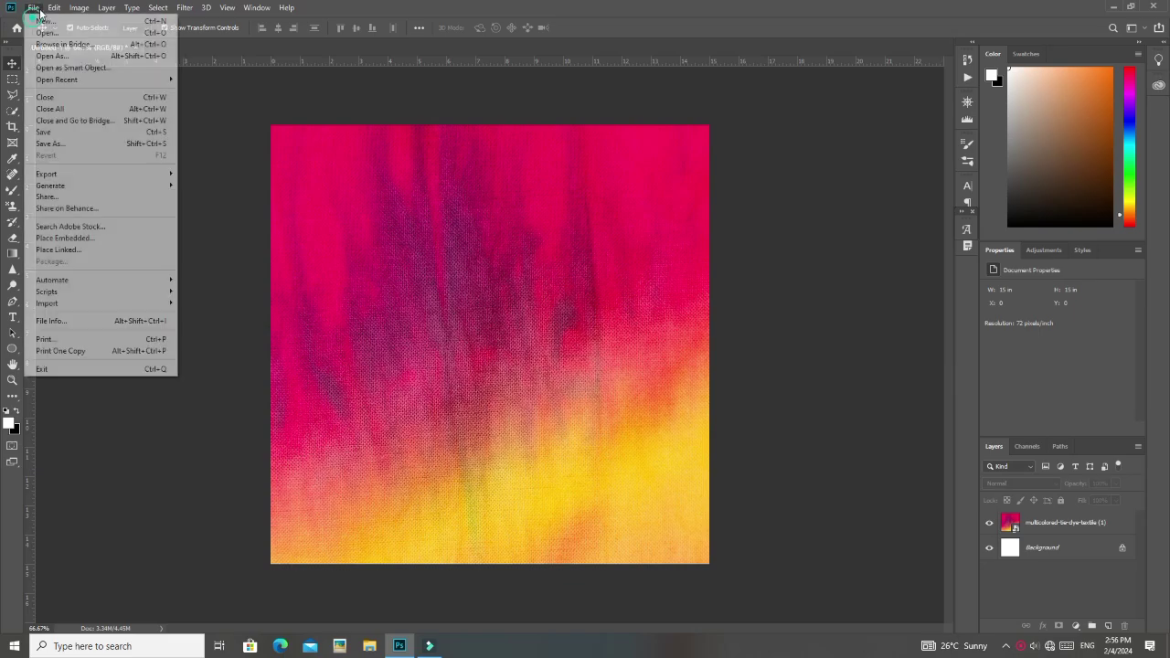
# Step: Select the multicolored tie-dye textile layer and add a Color Lookup adjustment layer clipped to it
pyautogui.click(301, 163)
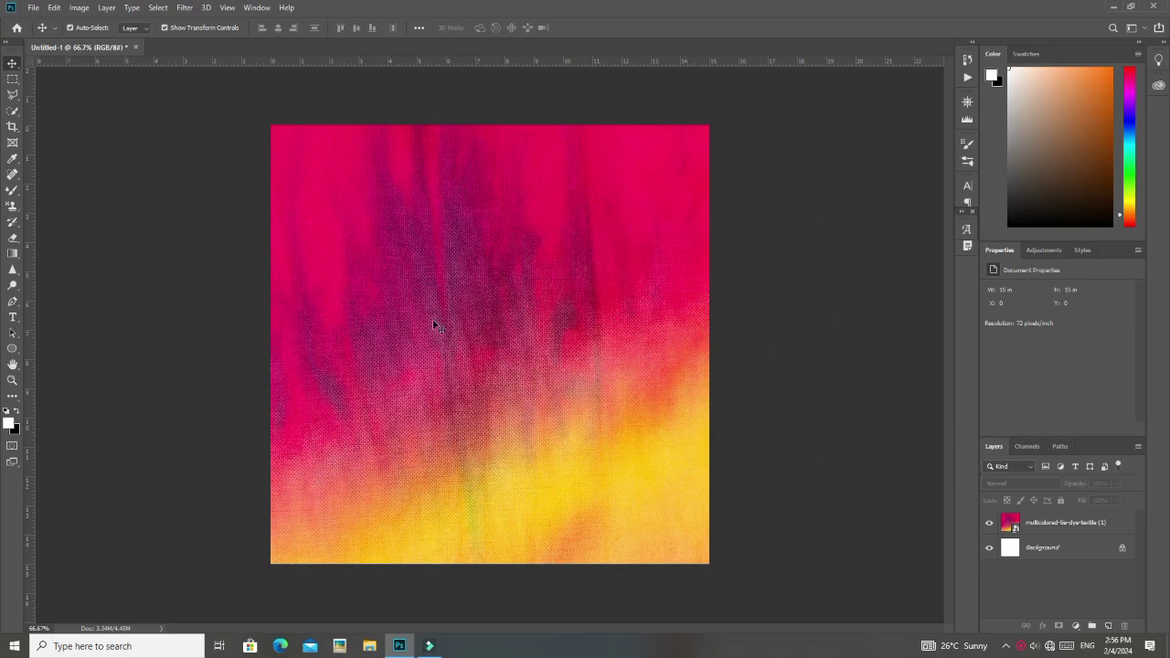
pyautogui.click(454, 256)
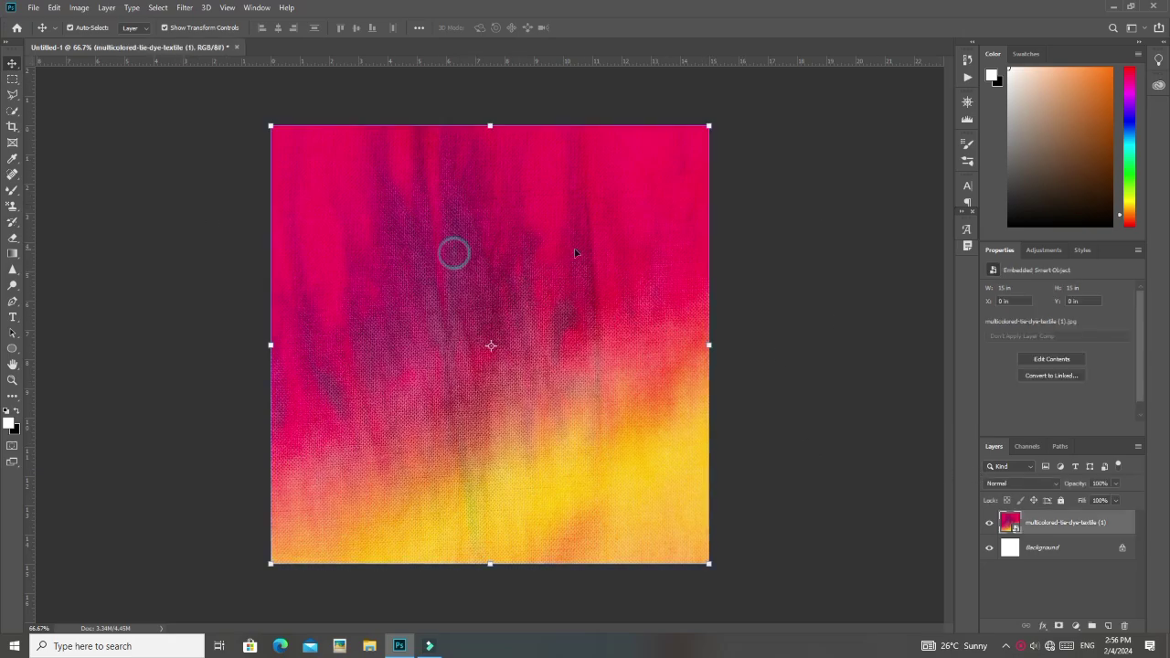
pyautogui.click(1075, 627)
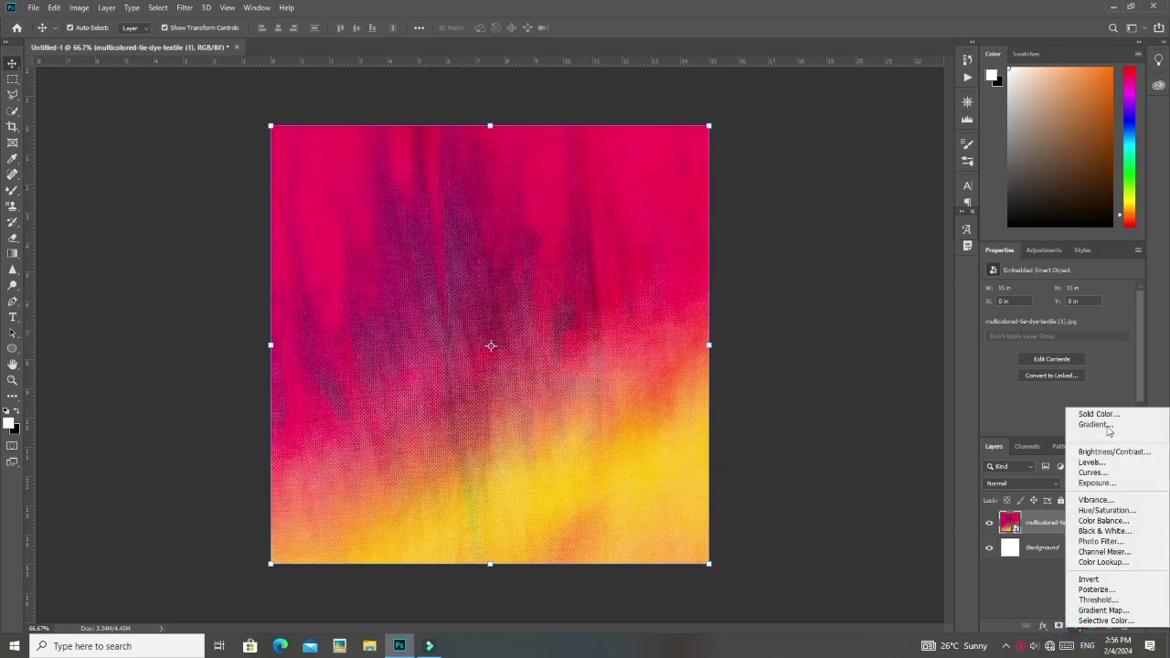
pyautogui.click(1112, 563)
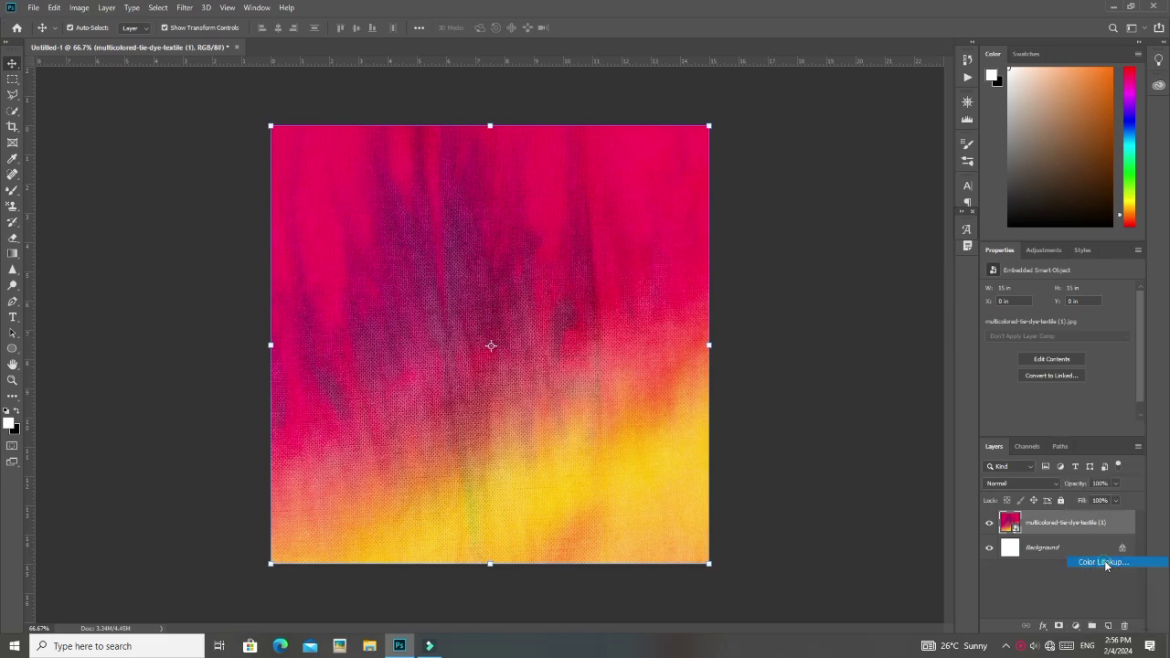
pyautogui.click(1054, 429)
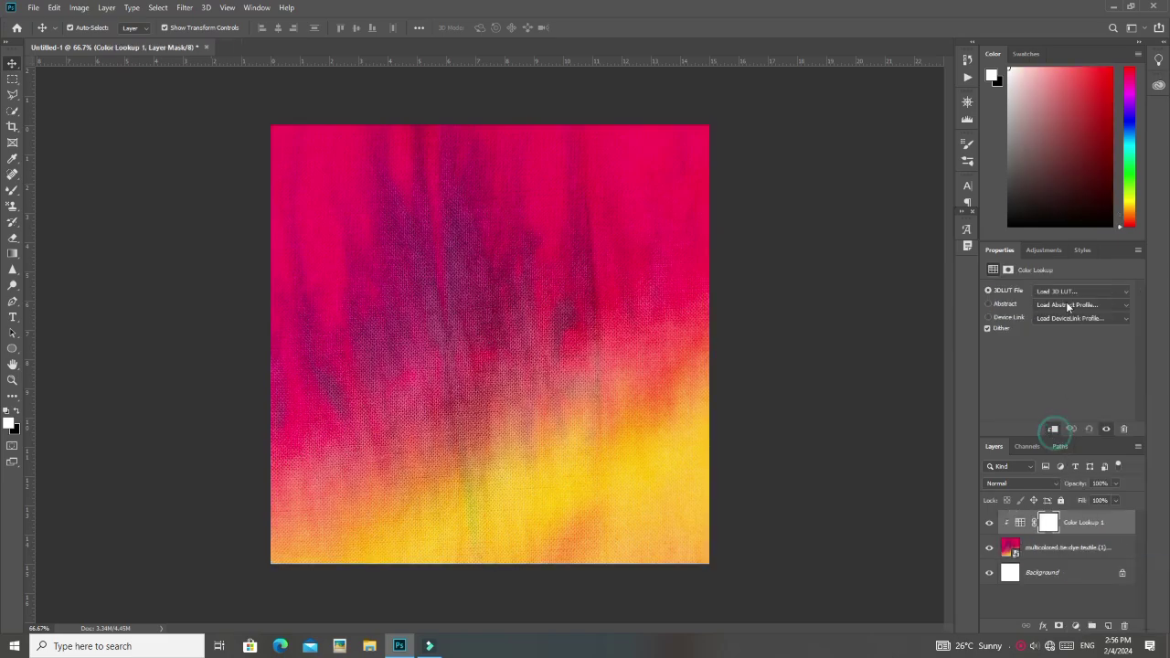
# Step: Try the 2Strip, 3Strip, Bleach Bypass and Candlelight 3D LUTs on the Color Lookup adjustment
pyautogui.click(1079, 291)
pyautogui.click(1036, 322)
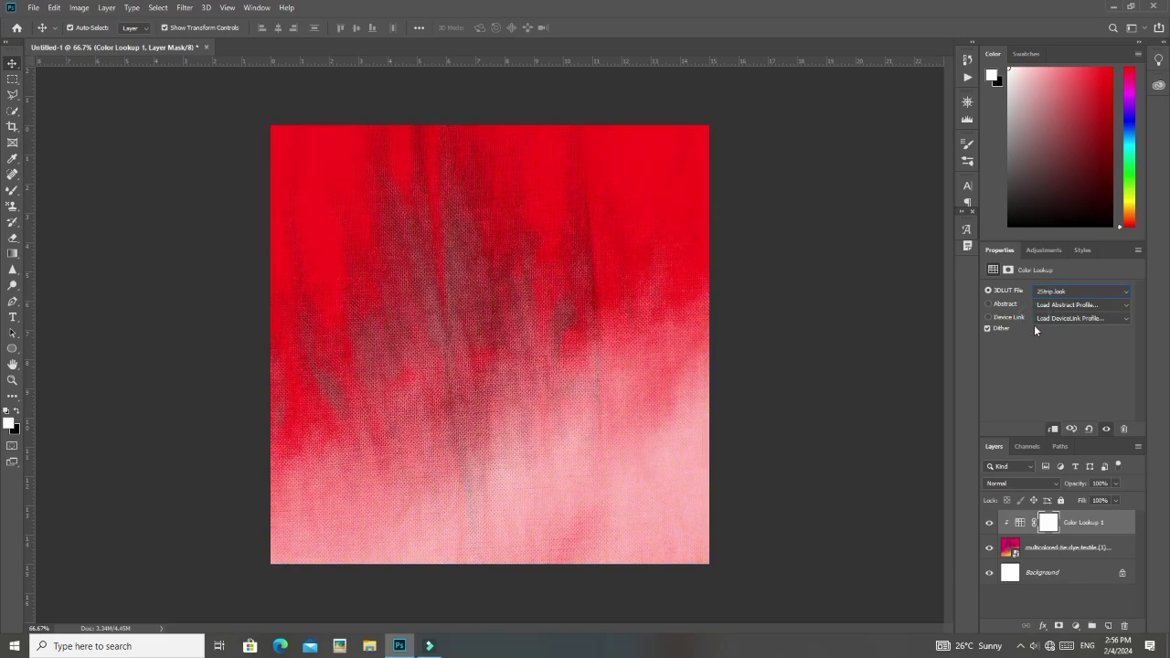
pyautogui.press('Down')
pyautogui.click(1057, 292)
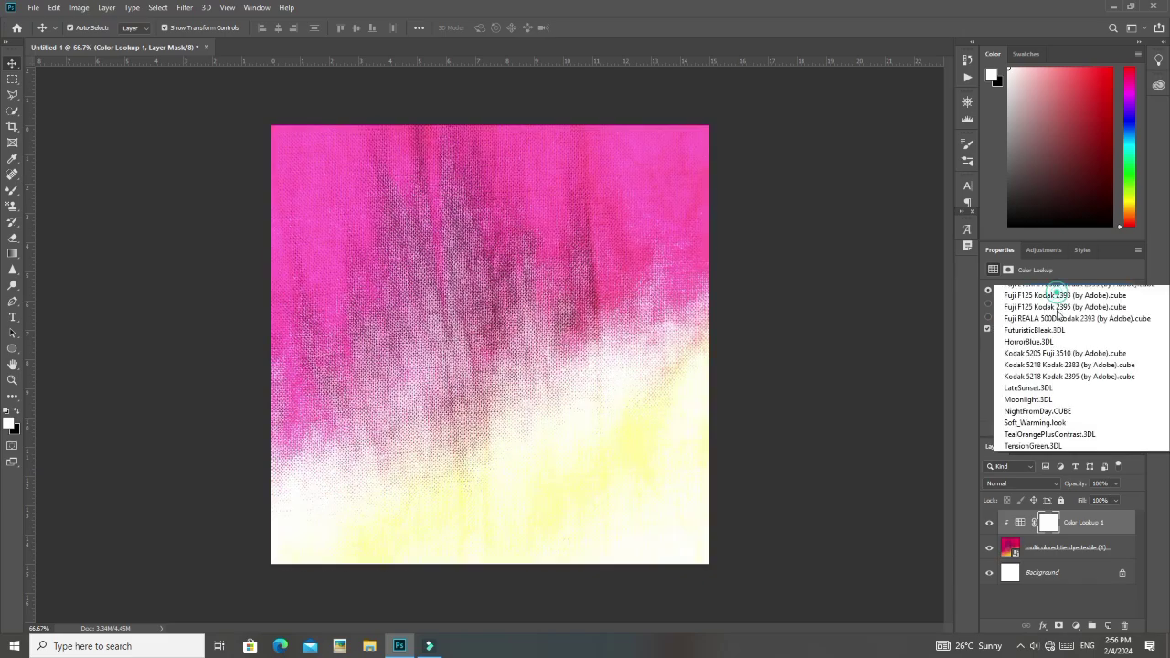
pyautogui.click(1060, 350)
pyautogui.click(1056, 292)
pyautogui.click(1055, 360)
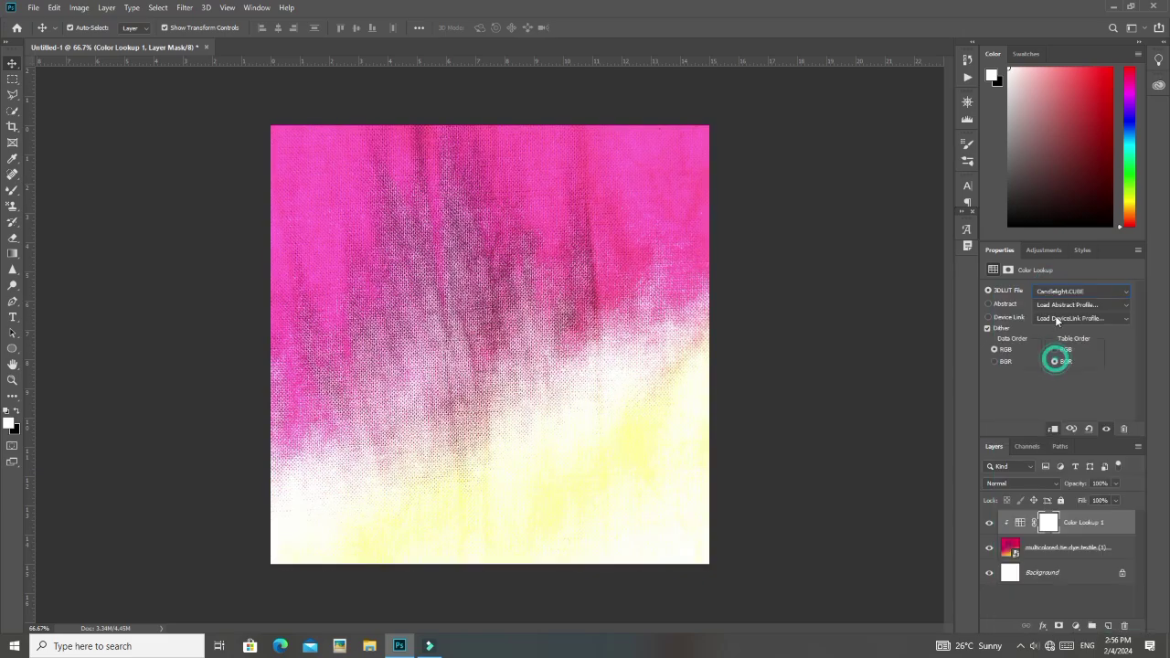
# Step: Try the Crisp_Warm, Crisp_Winter, DropBlues and EdgyAmber 3D LUTs on the tie-dye texture
pyautogui.click(1059, 294)
pyautogui.click(1056, 372)
pyautogui.click(1058, 293)
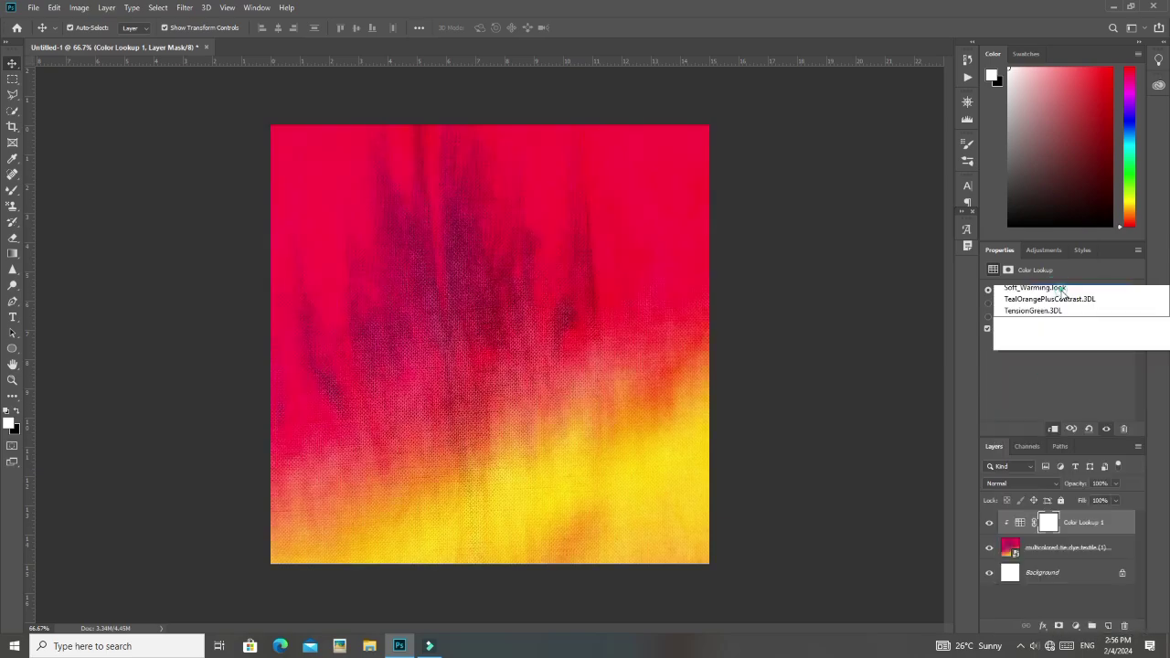
pyautogui.click(1058, 383)
pyautogui.click(1058, 293)
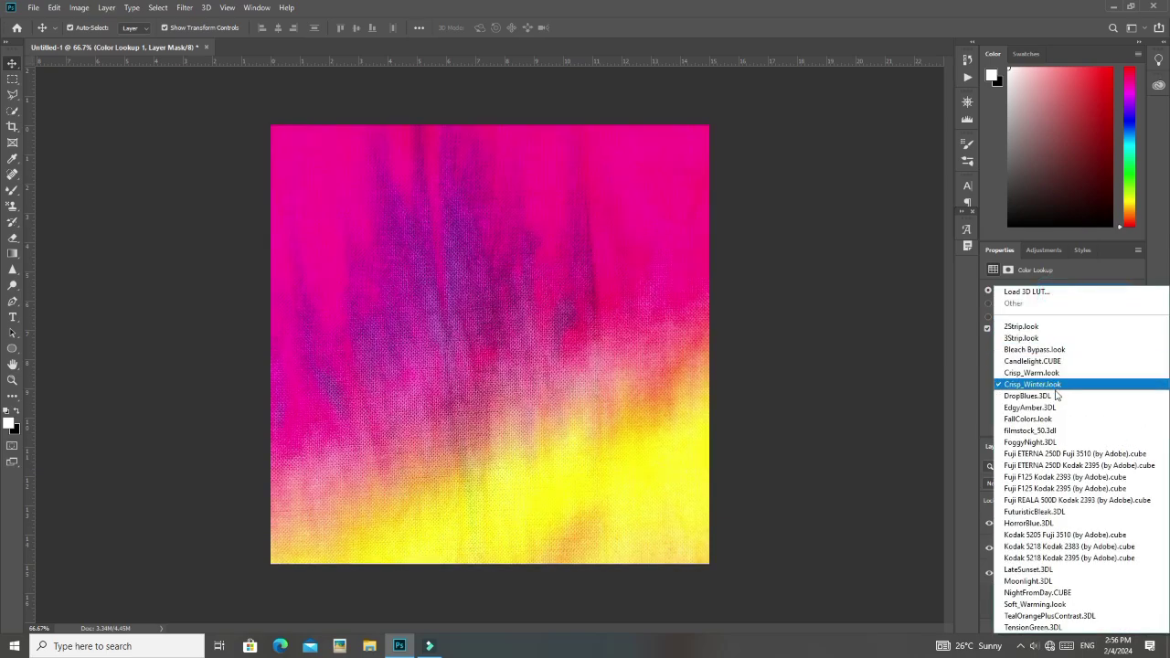
pyautogui.click(1055, 396)
pyautogui.click(1058, 292)
pyautogui.click(1056, 405)
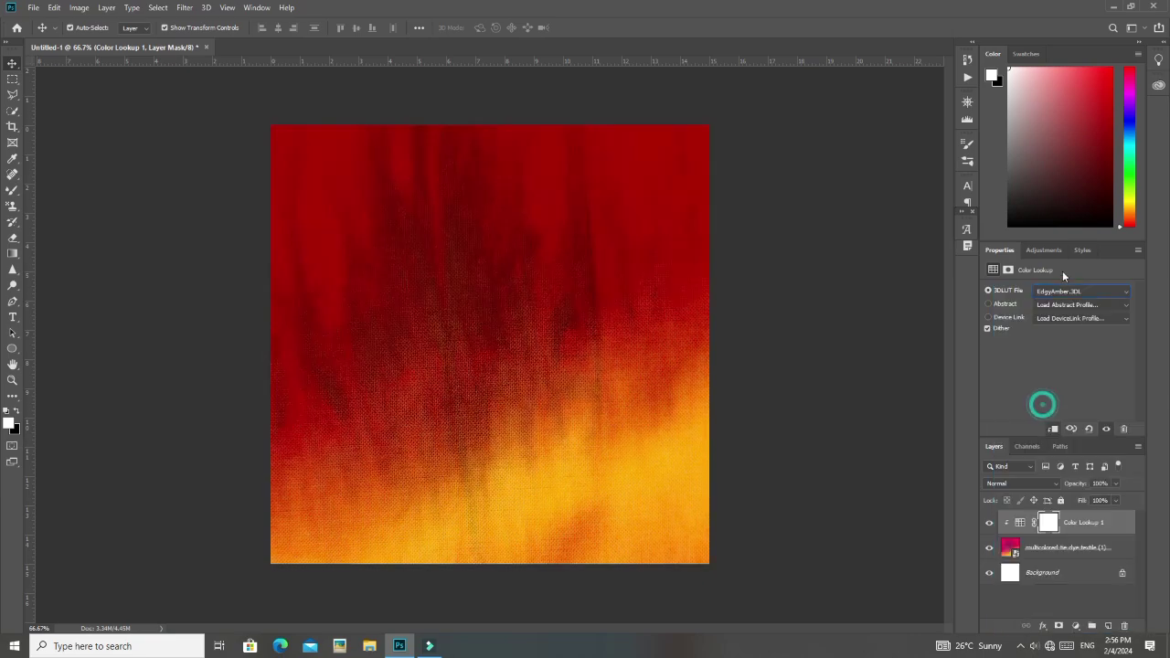
# Step: Try the filmstock_50 and FoggyNight LUTs and the Fuji ETERNA 250D LUTs on the tie-dye texture
pyautogui.click(1061, 293)
pyautogui.click(1031, 430)
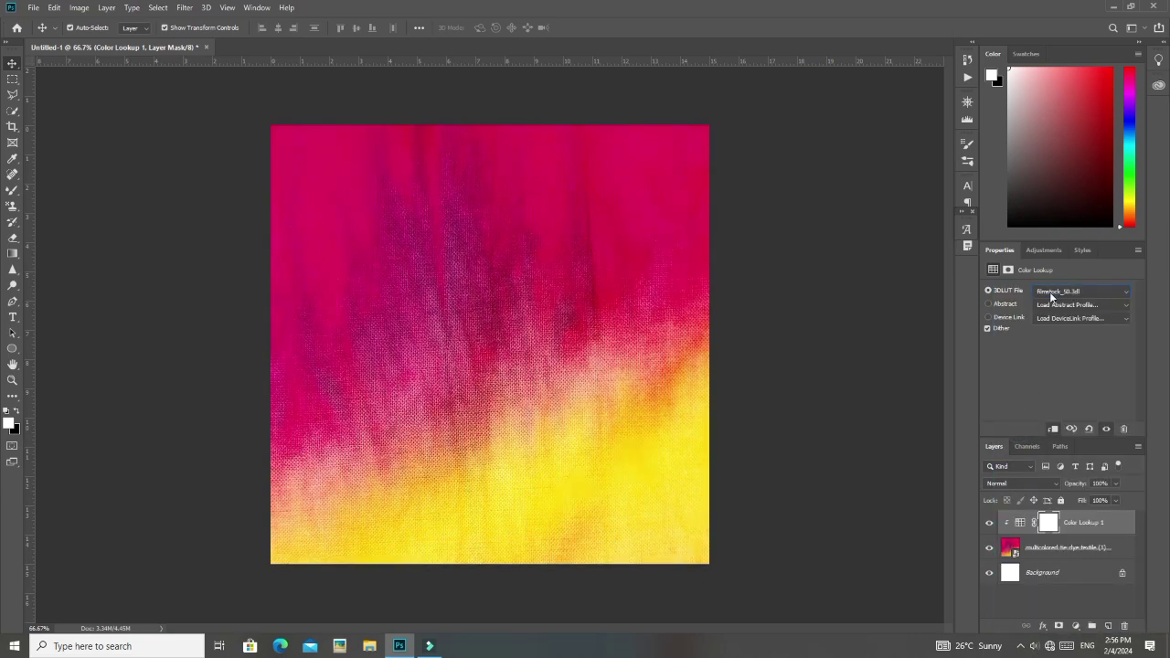
pyautogui.click(1053, 294)
pyautogui.click(1033, 442)
pyautogui.press('Down')
pyautogui.press('Down')
pyautogui.press('Down')
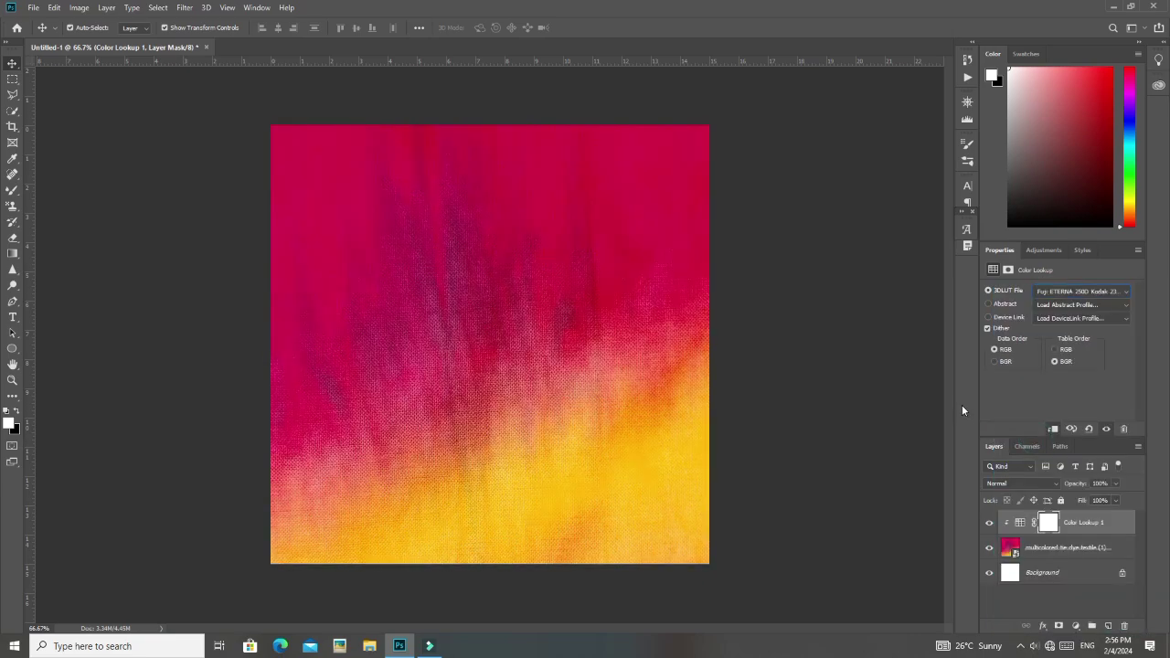
# Step: Try the remaining 3D LUTs one after another through HorrorBlue and NightFromDay to TensionGreen
pyautogui.press('Down')
pyautogui.press('Down')
pyautogui.press('Down')
pyautogui.press('Down')
pyautogui.press('Down')
pyautogui.press('Down')
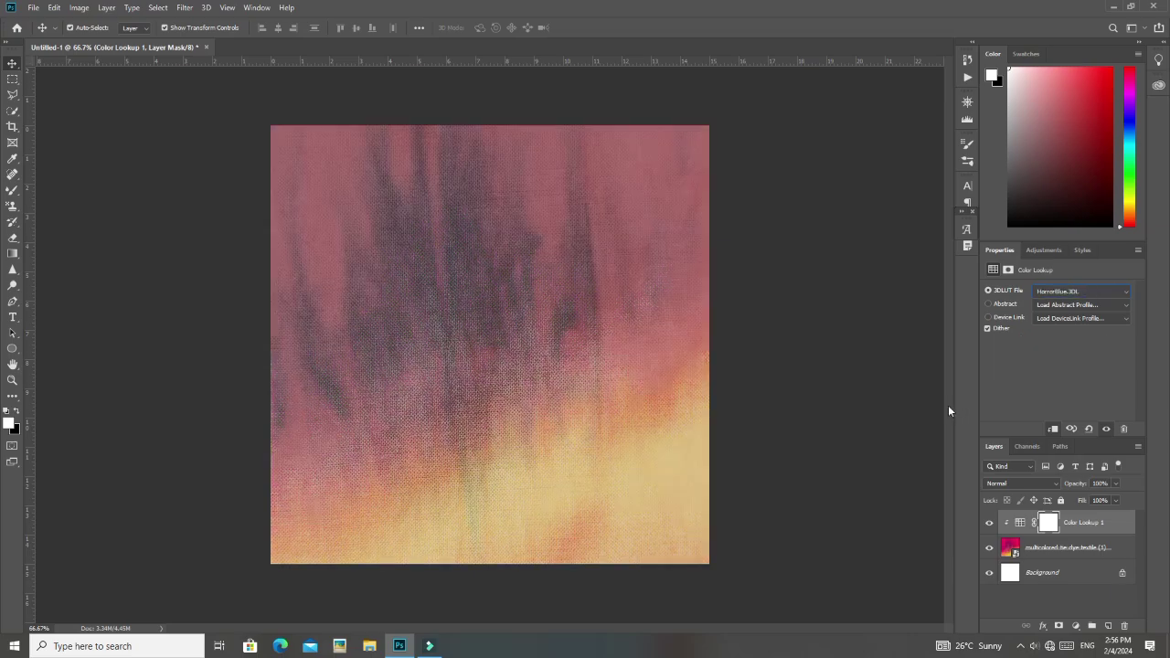
pyautogui.press('Down')
pyautogui.press('Down')
pyautogui.press('Down')
pyautogui.press('Down')
pyautogui.press('Down')
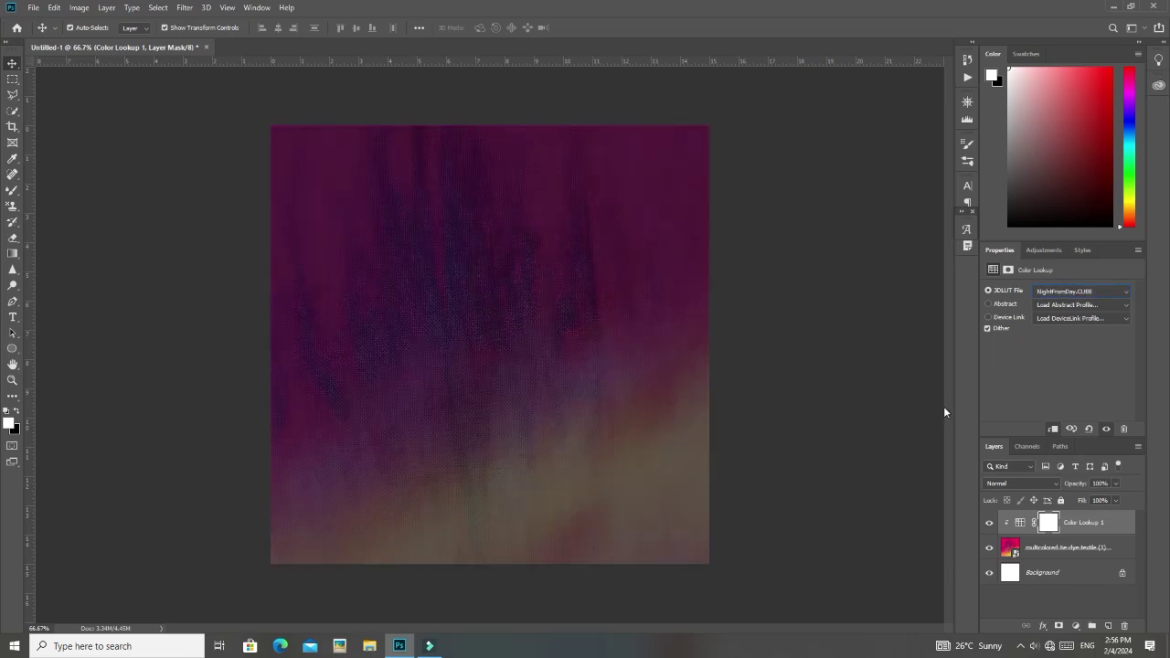
pyautogui.press('Down')
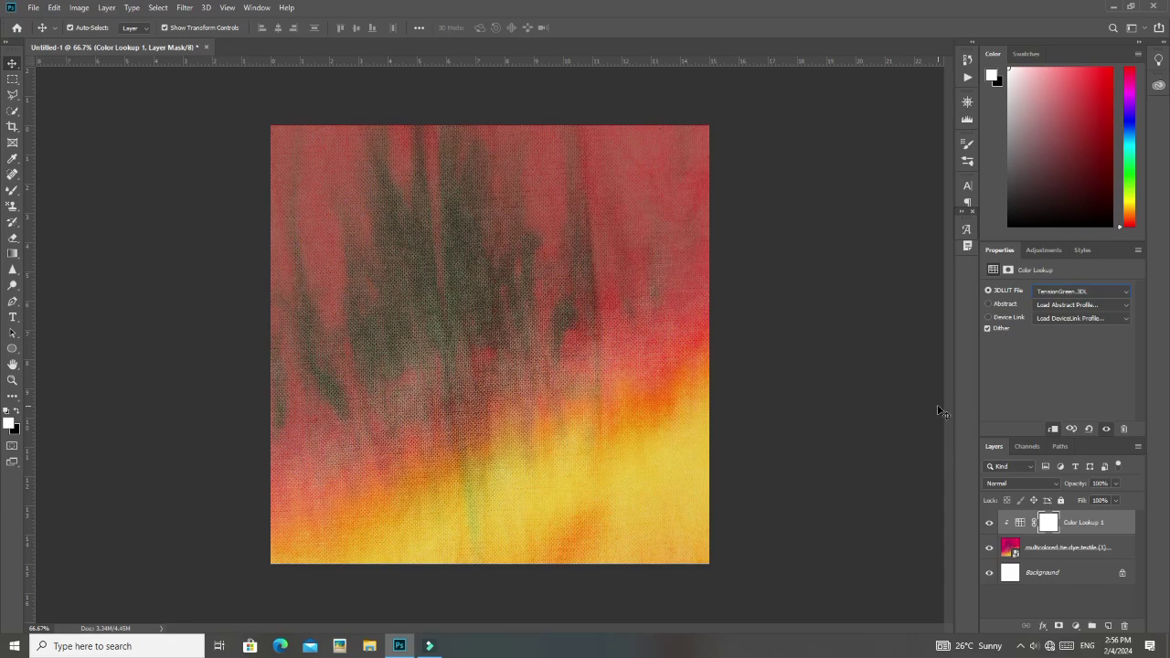
# Step: Apply the Kodak 5218 Kodak 2395 (by Adobe) LUT and lower the Color Lookup layer's opacity to 51%
pyautogui.press('Up')
pyautogui.press('Up')
pyautogui.press('Up')
pyautogui.press('Up')
pyautogui.press('Up')
pyautogui.press('Up')
pyautogui.press('Up')
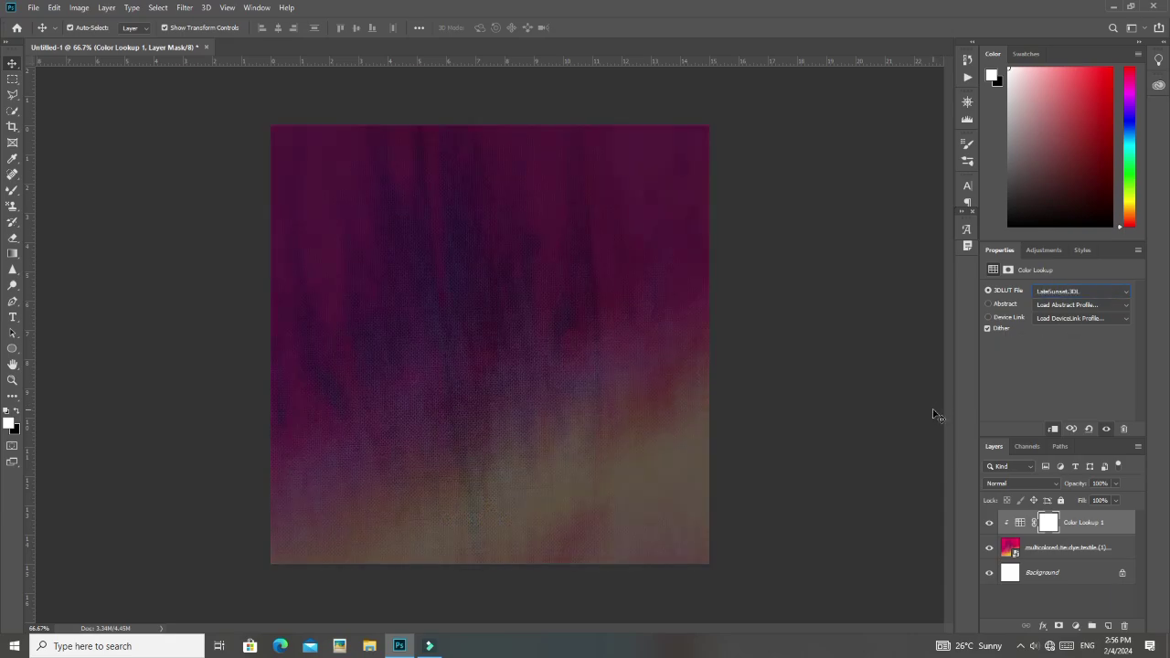
pyautogui.press('Down')
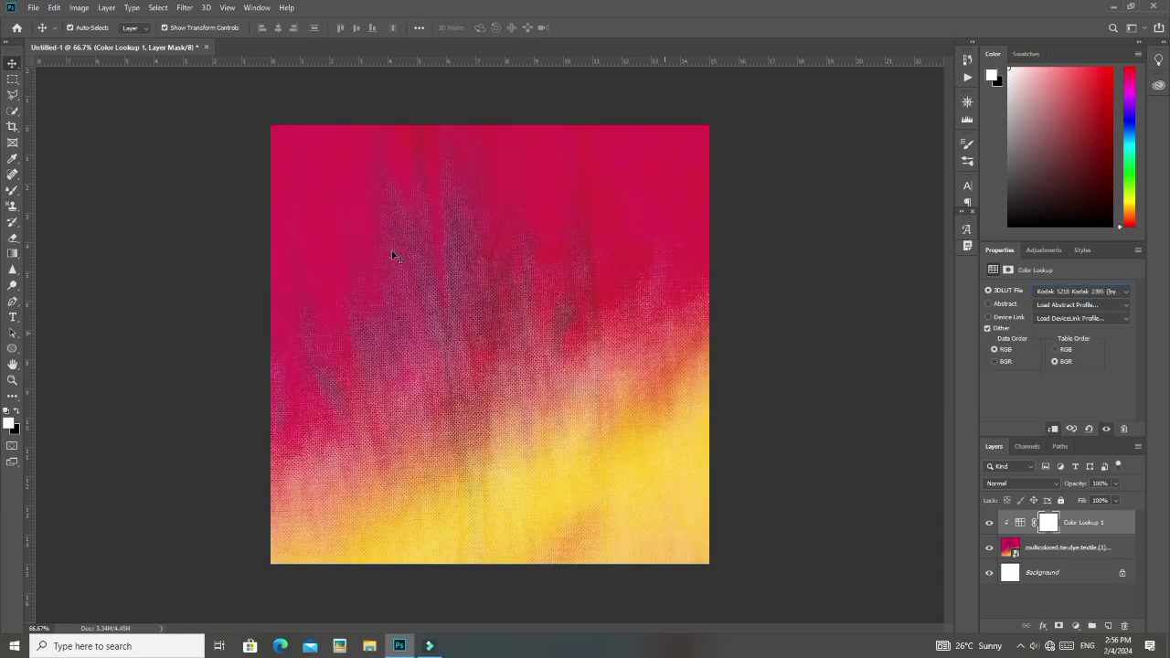
pyautogui.moveTo(1064, 486); pyautogui.dragTo(1036, 493)
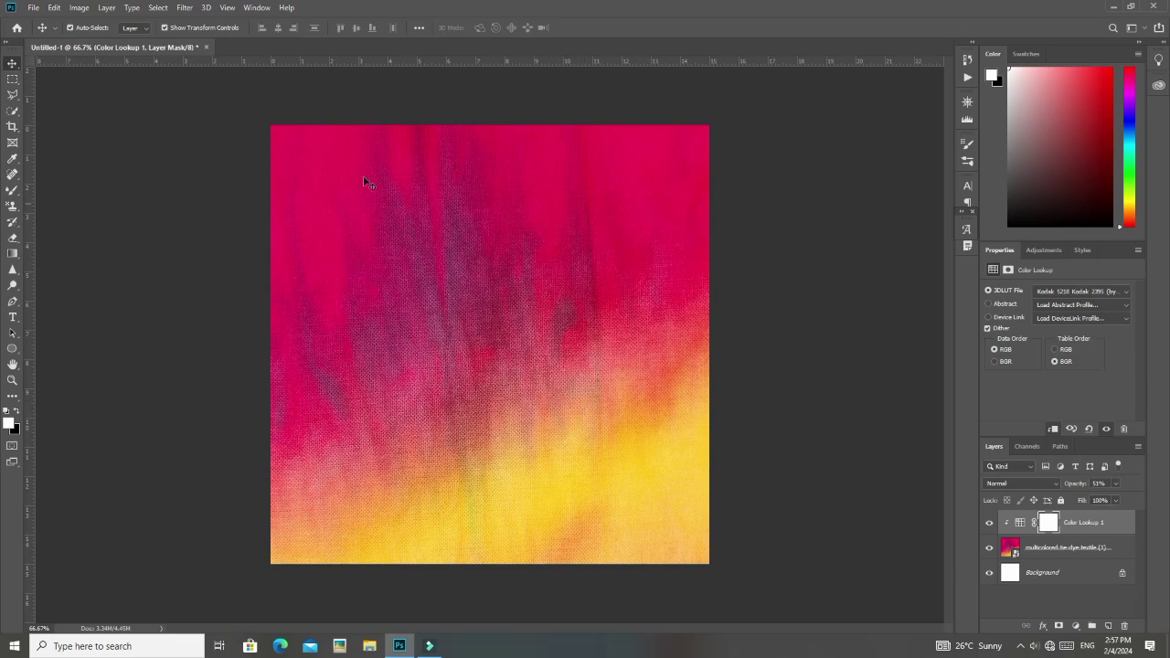
# Step: Choose the Brush tool with the d1 brush from GS GRAPHICS Powder Photoshop Brushes 6 and add a new layer above Color Lookup 1
pyautogui.rightClick(12, 190)
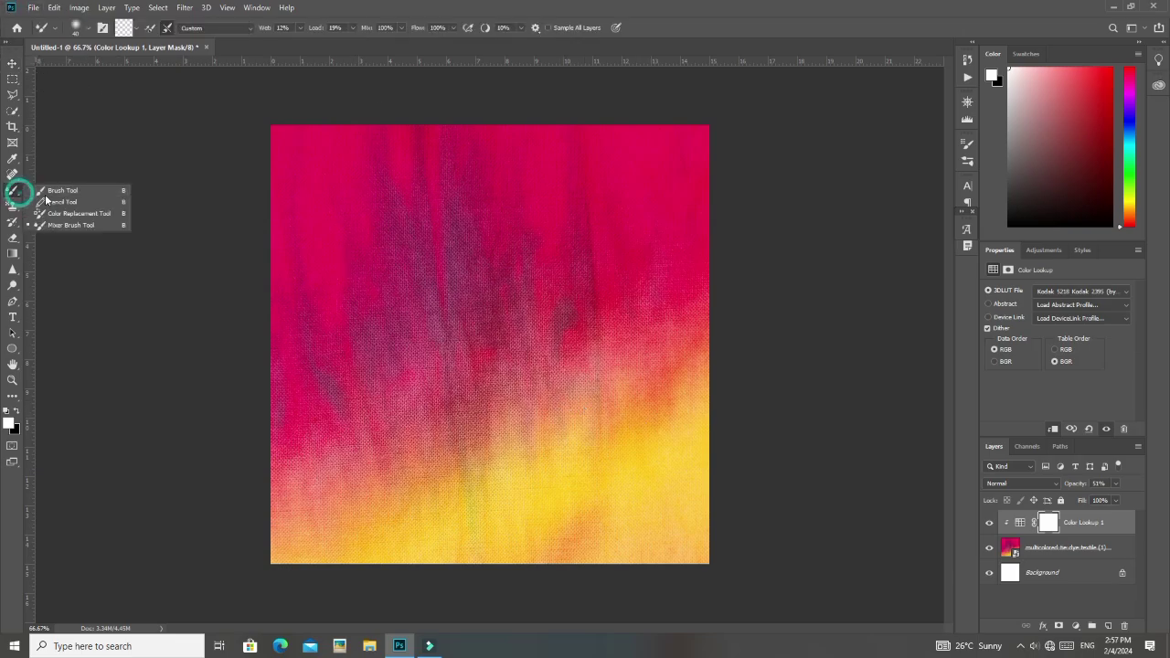
pyautogui.click(75, 185)
pyautogui.click(81, 27)
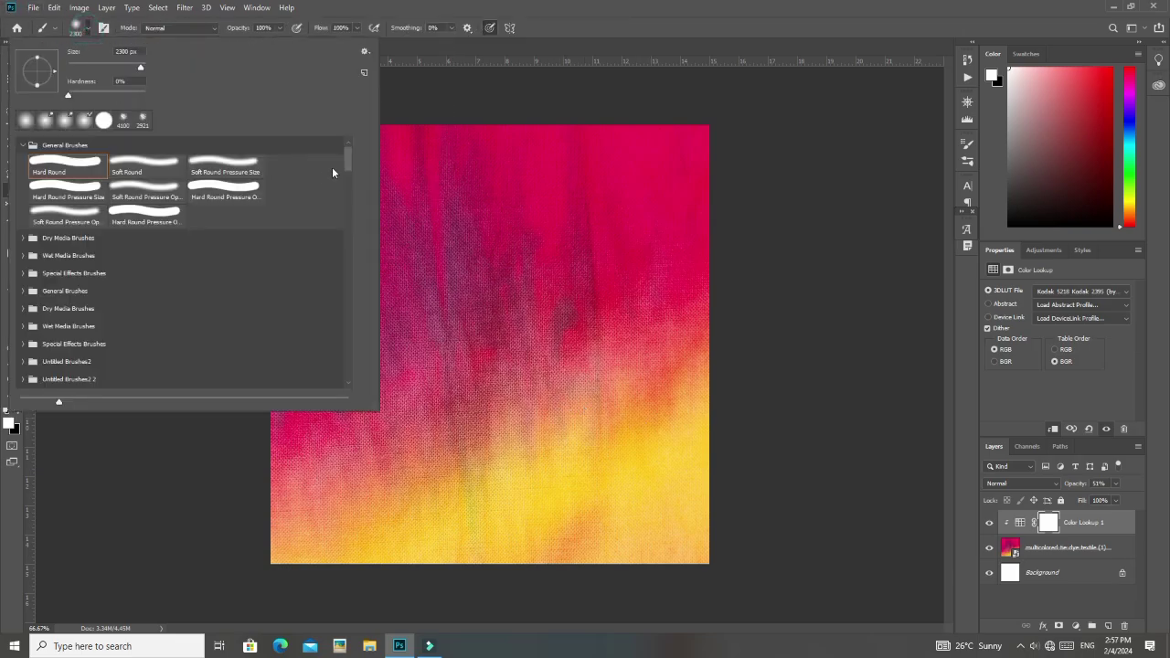
pyautogui.moveTo(353, 152); pyautogui.dragTo(347, 389)
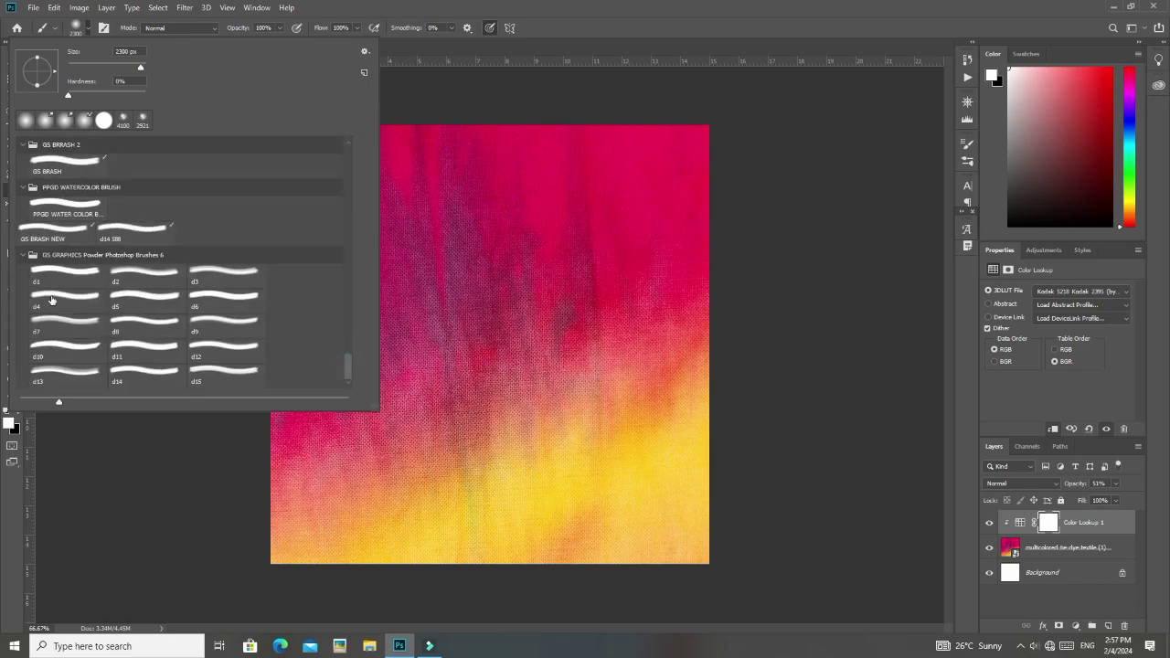
pyautogui.click(68, 273)
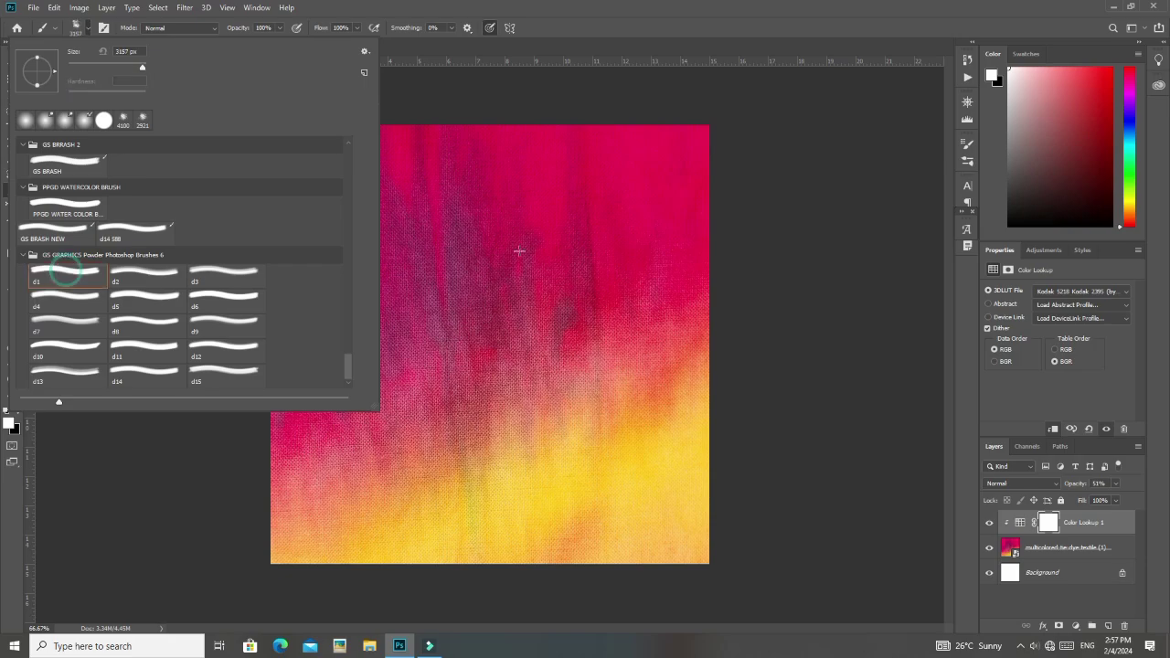
pyautogui.click(551, 243)
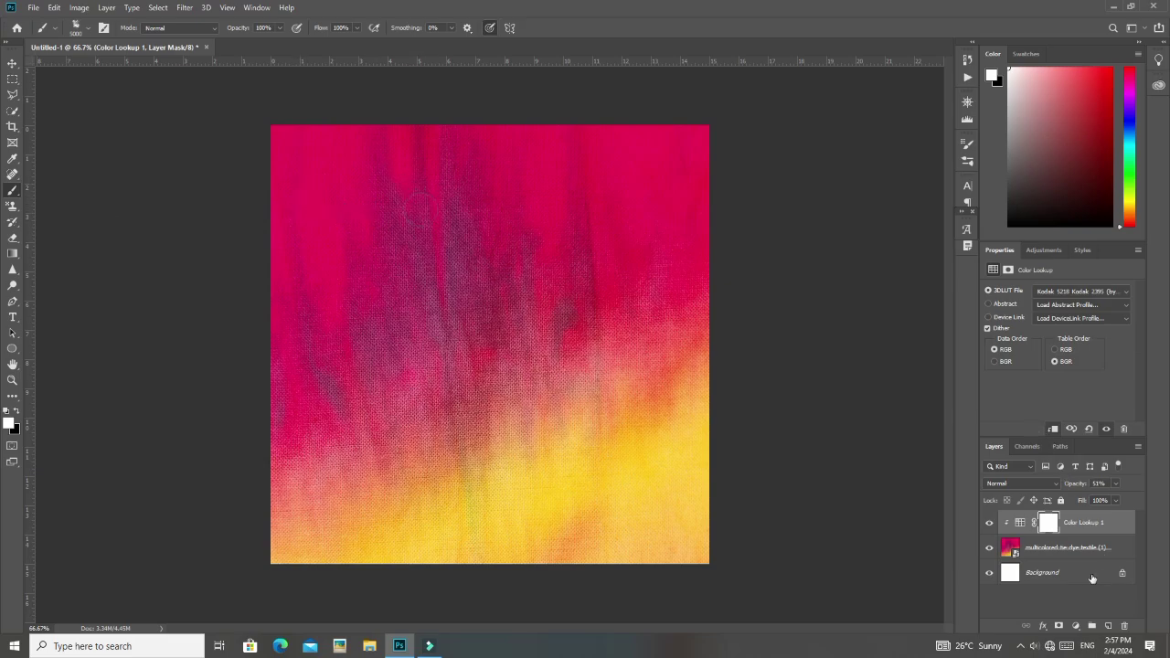
pyautogui.click(1111, 625)
# Step: Try a white d1 powder stamp at 5000 px on the new layer, undo it and resize the brush
pyautogui.click(568, 265)
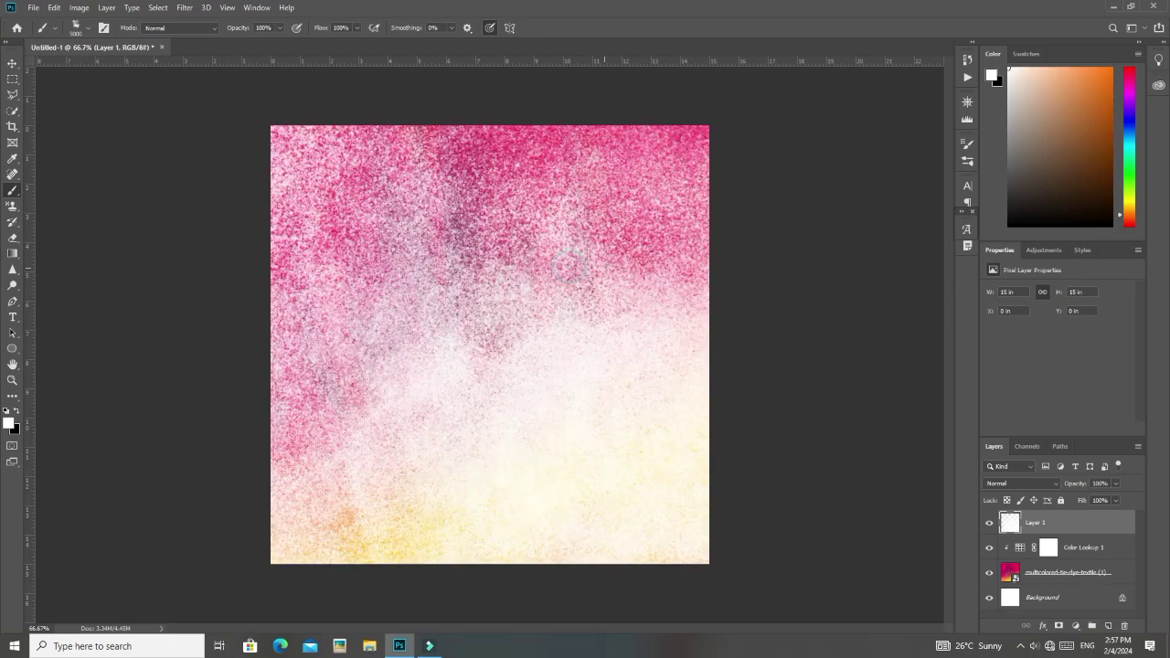
pyautogui.hotkey('ctrl', 'z')
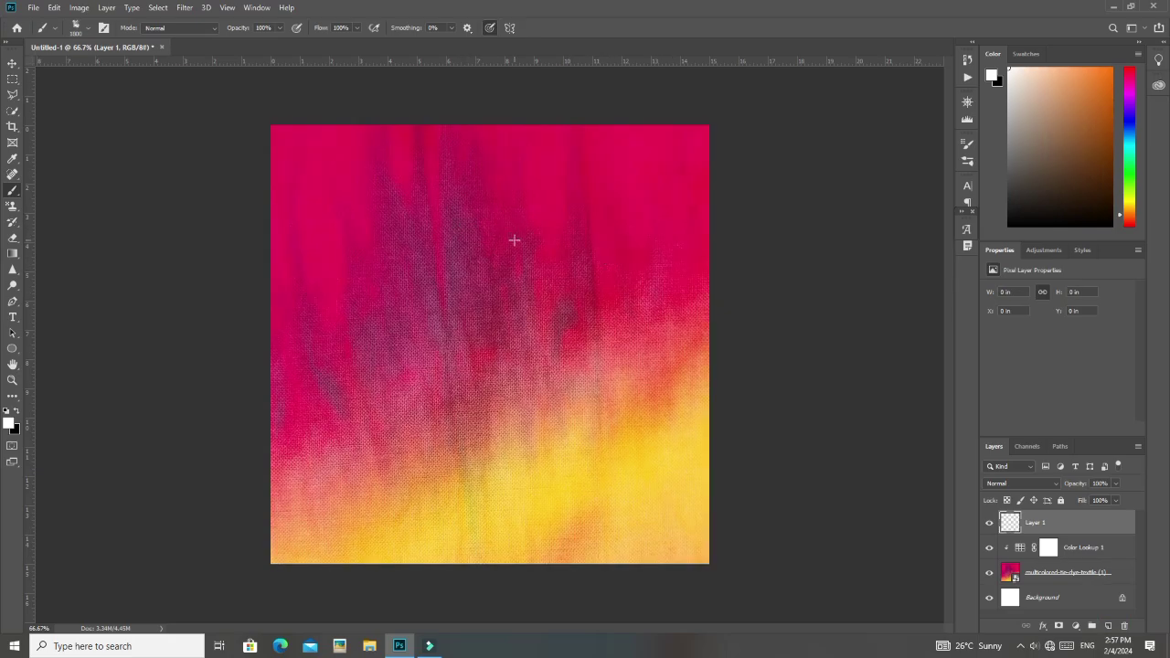
pyautogui.press('[')
pyautogui.press('[')
pyautogui.press('[')
pyautogui.press(']')
pyautogui.press(']')
pyautogui.press(']')
pyautogui.press(']')
pyautogui.press(']')
pyautogui.press(']')
pyautogui.press(']')
pyautogui.press(']')
pyautogui.press(']')
pyautogui.press(']')
pyautogui.press(']')
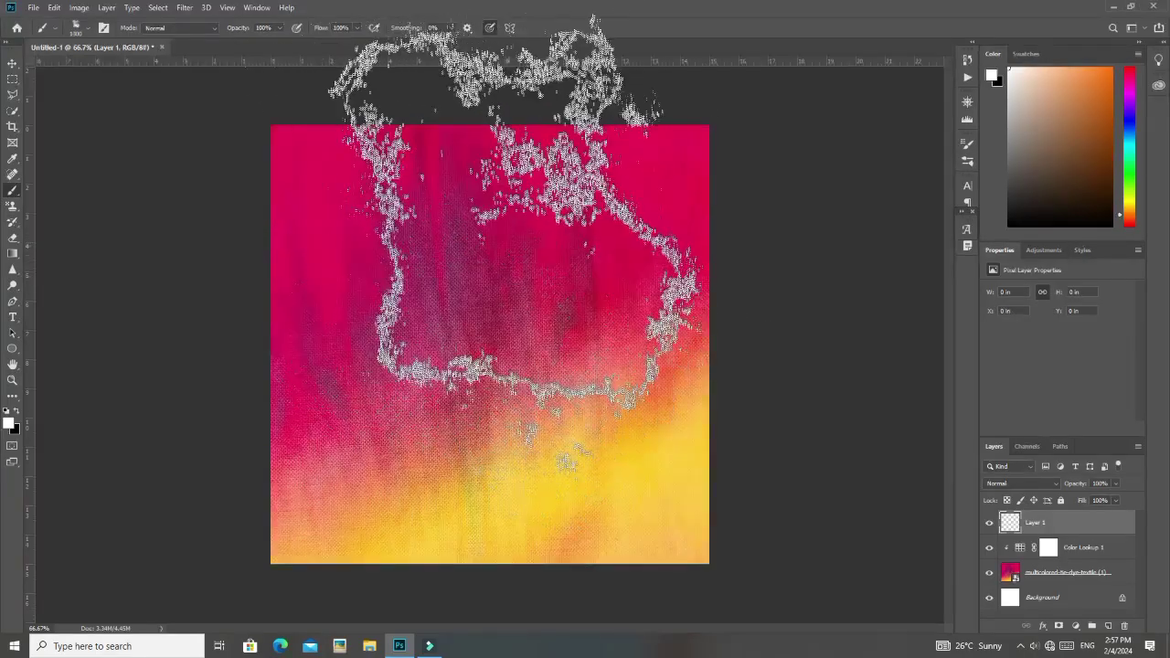
# Step: Try white d1 powder stamps at 1300 px on the canvas's right edge and lower left, undoing each one
pyautogui.click(487, 251)
pyautogui.hotkey('ctrl', 'z')
pyautogui.click(719, 266)
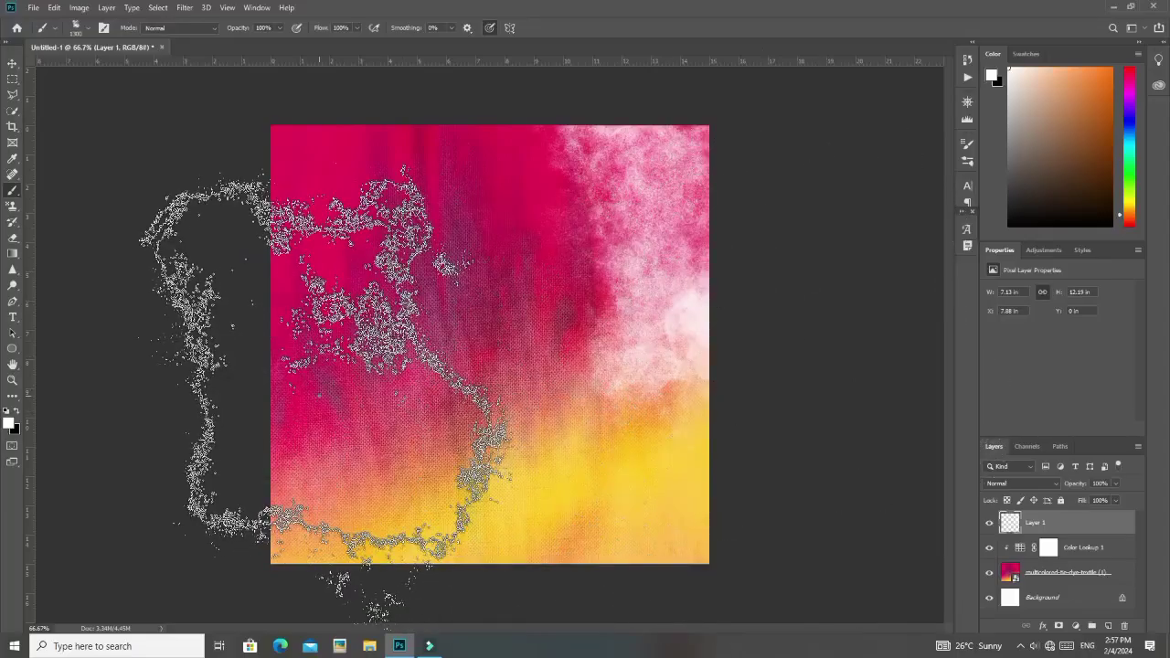
pyautogui.click(329, 393)
pyautogui.hotkey('ctrl', 'z')
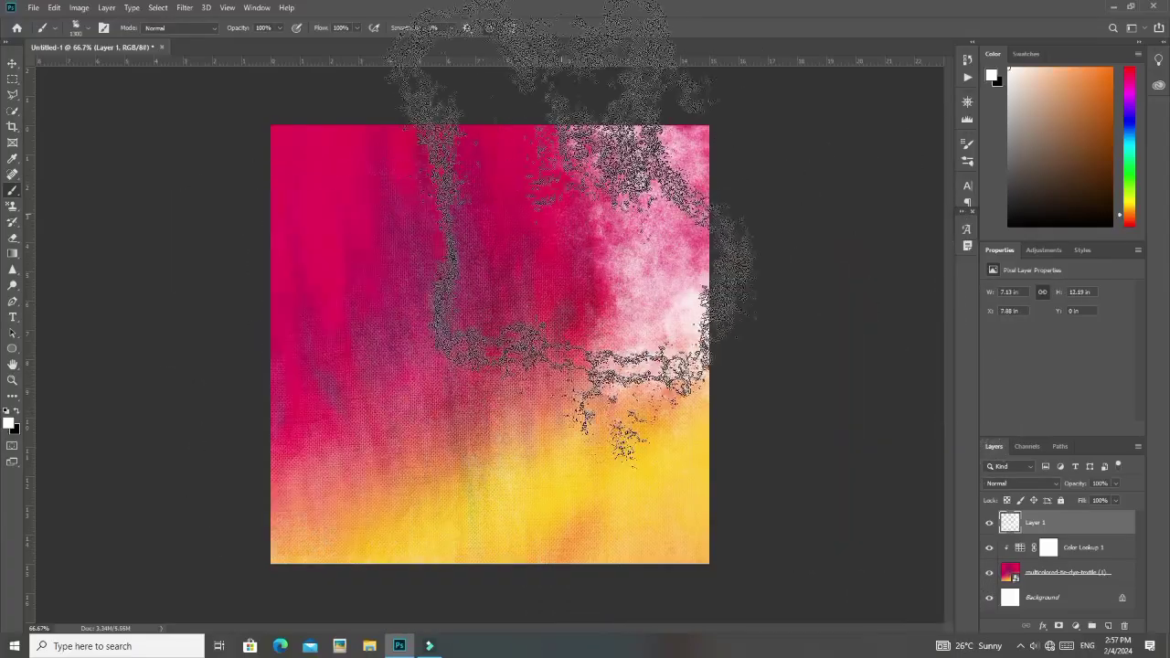
pyautogui.hotkey('ctrl', 'z')
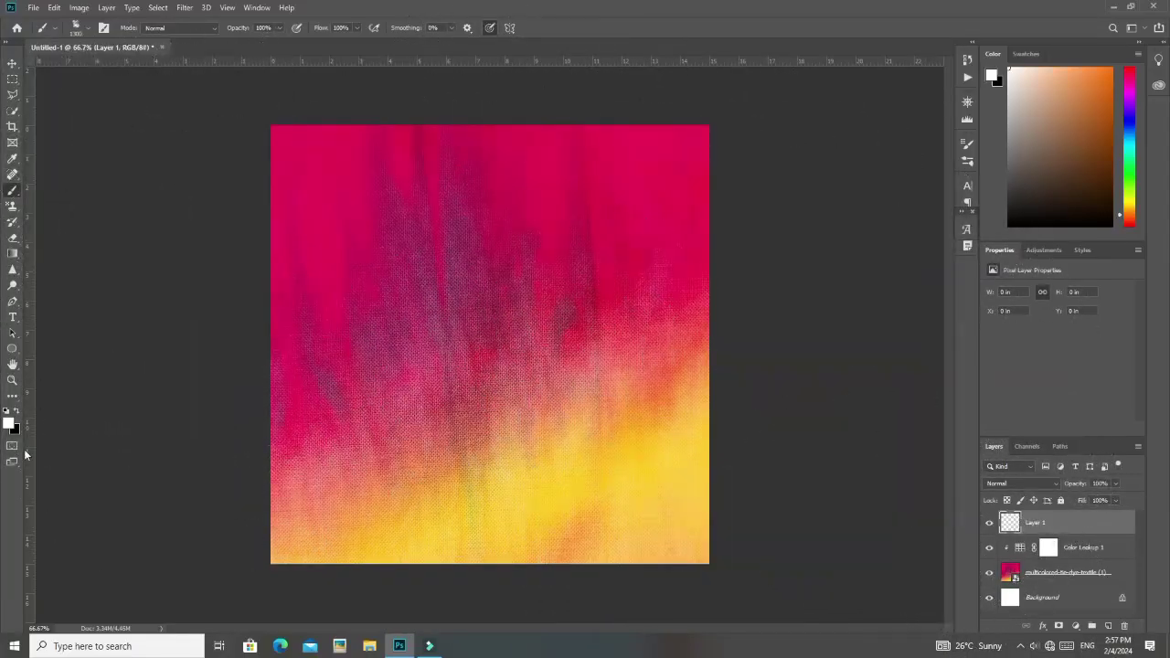
# Step: Set the foreground color to white (ffffff) and return to the Brush tool
pyautogui.click(9, 425)
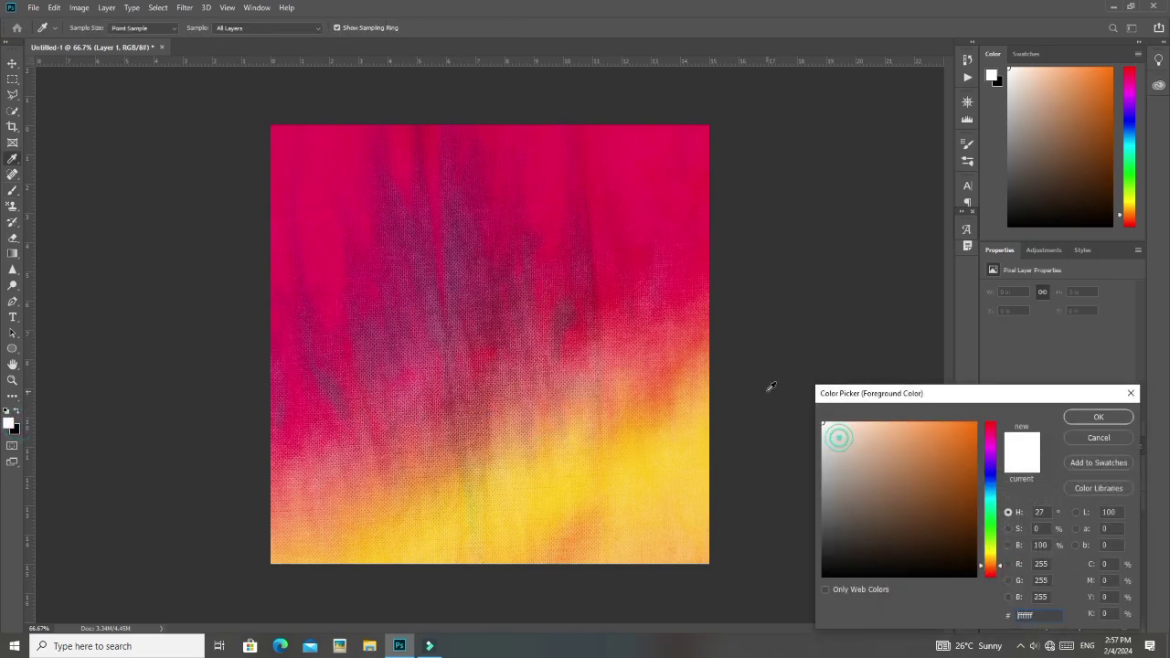
pyautogui.click(1098, 417)
pyautogui.press('b')
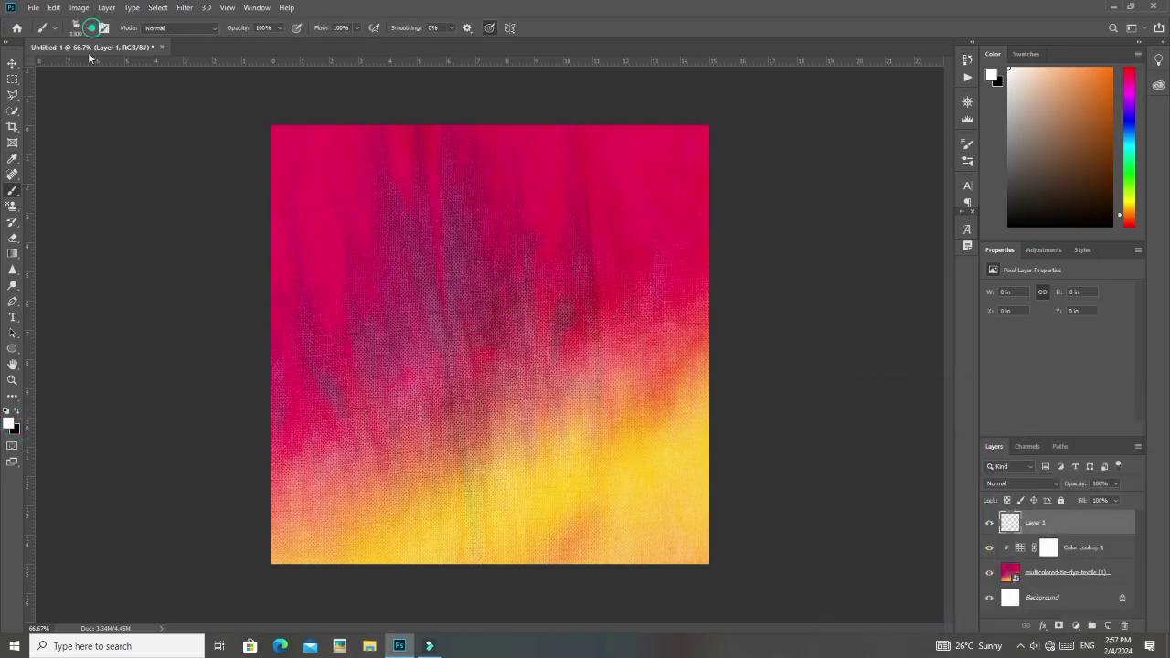
# Step: Switch to the d2 brush from GS GRAPHICS Powder Photoshop Brushes 6, try it at the canvas center and undo the stamp
pyautogui.click(78, 27)
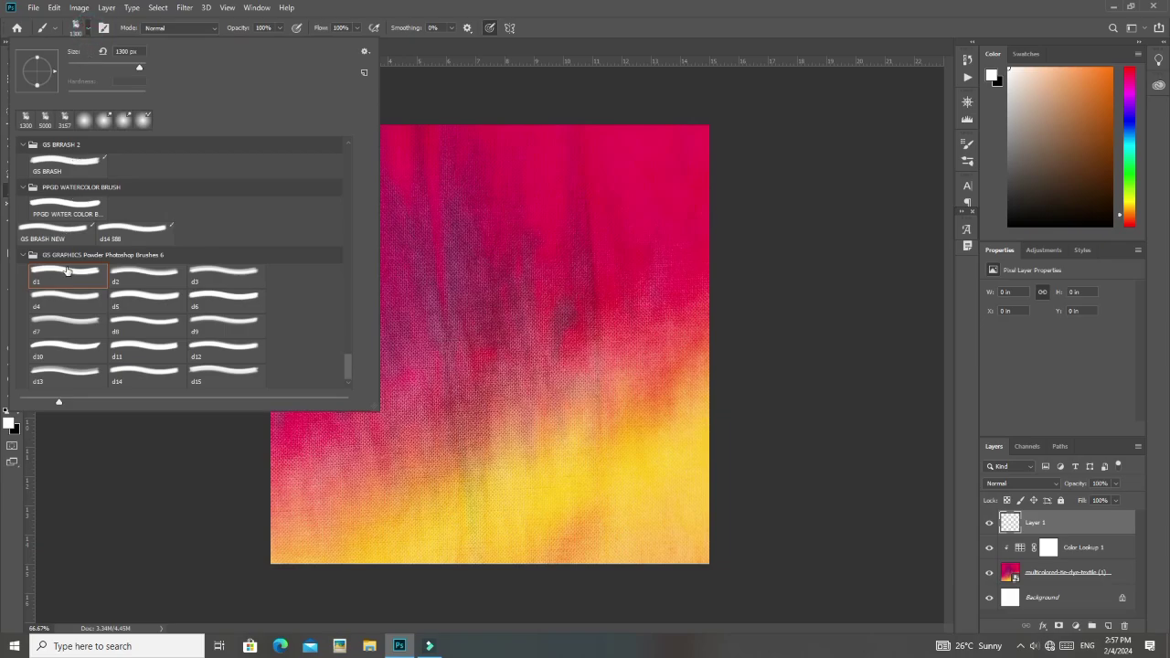
pyautogui.click(149, 276)
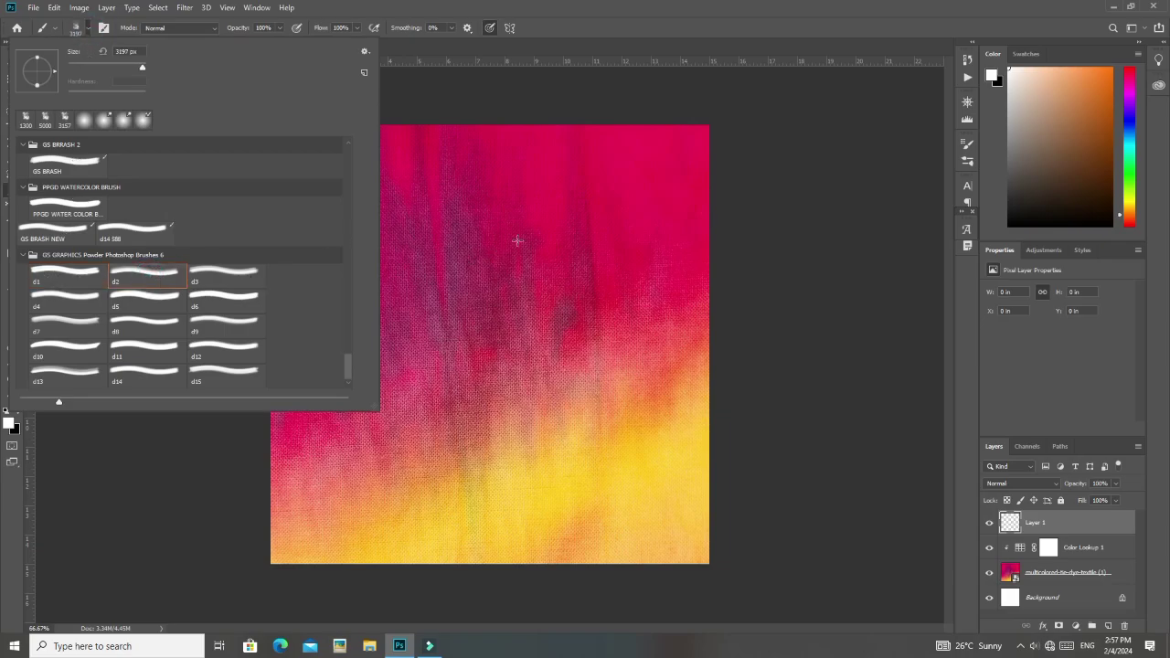
pyautogui.click(518, 241)
pyautogui.hotkey('ctrl', 'z')
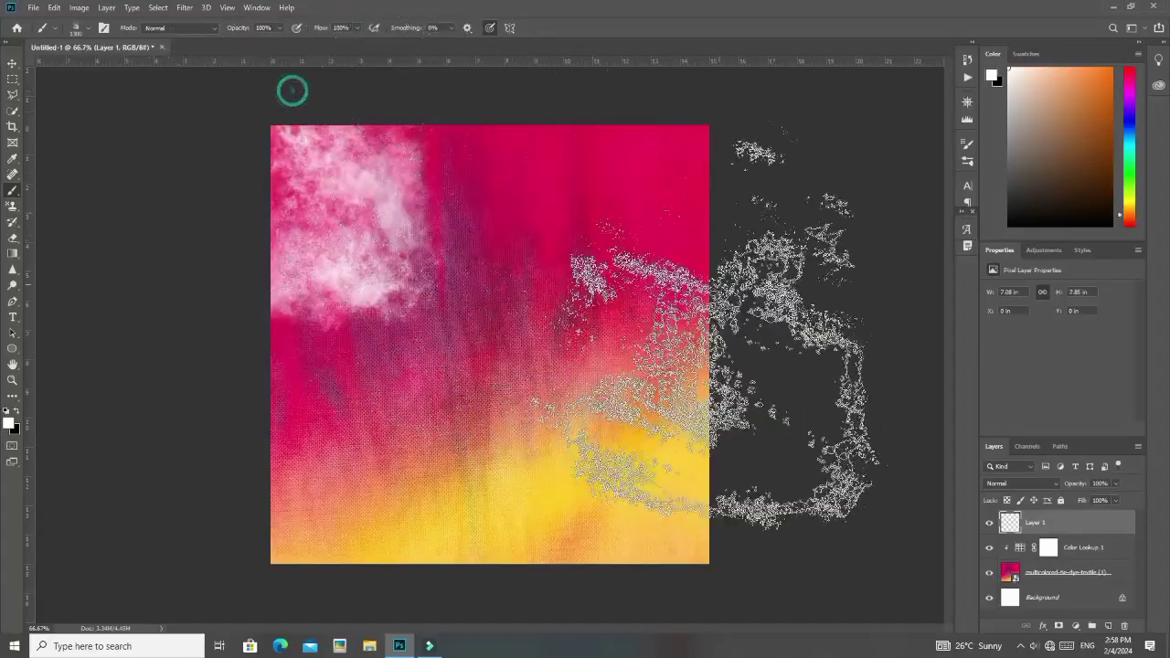
# Step: Set the brush flow to 42% and add white d4 powder stamps at the canvas's upper left and lower right
pyautogui.moveTo(321, 32)
pyautogui.mouseDown()
pyautogui.moveTo(292, 47)
pyautogui.moveTo(309, 28)
pyautogui.mouseUp()
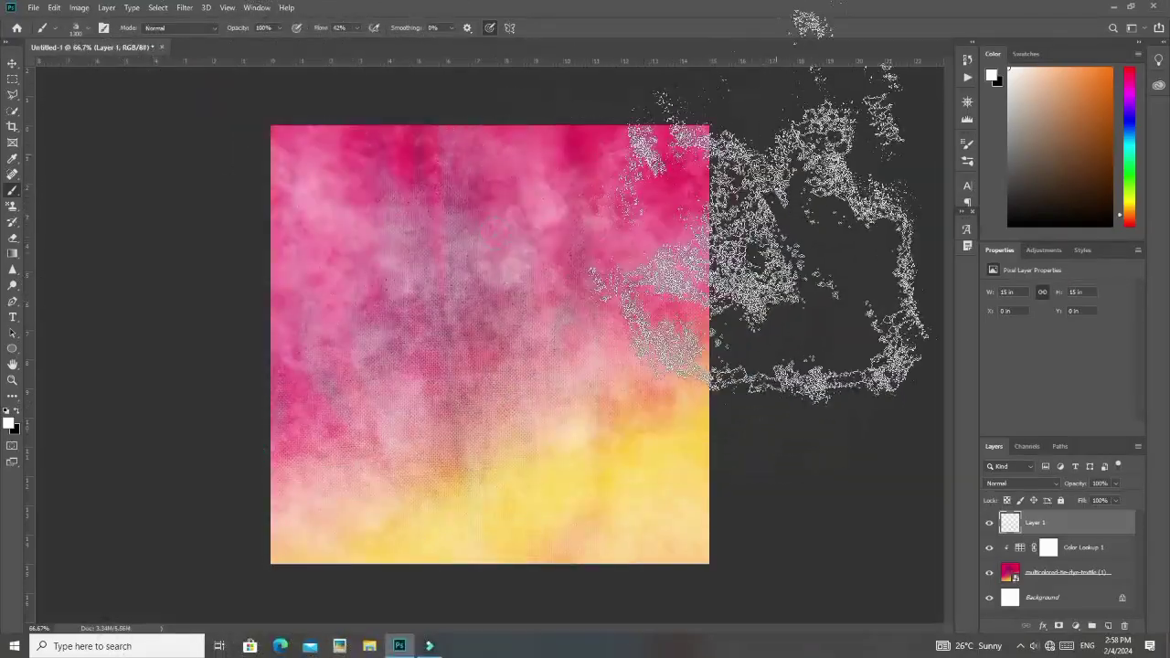
pyautogui.click(87, 29)
pyautogui.doubleClick(74, 294)
pyautogui.hotkey('ctrl', 'z')
pyautogui.click(358, 170)
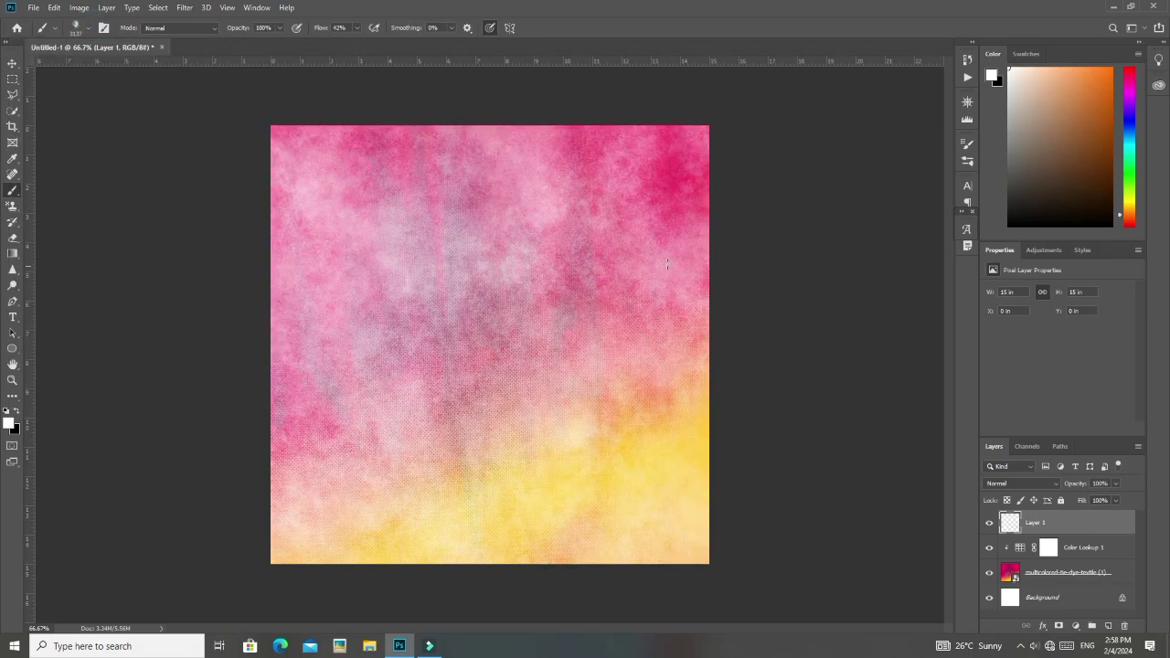
pyautogui.click(678, 524)
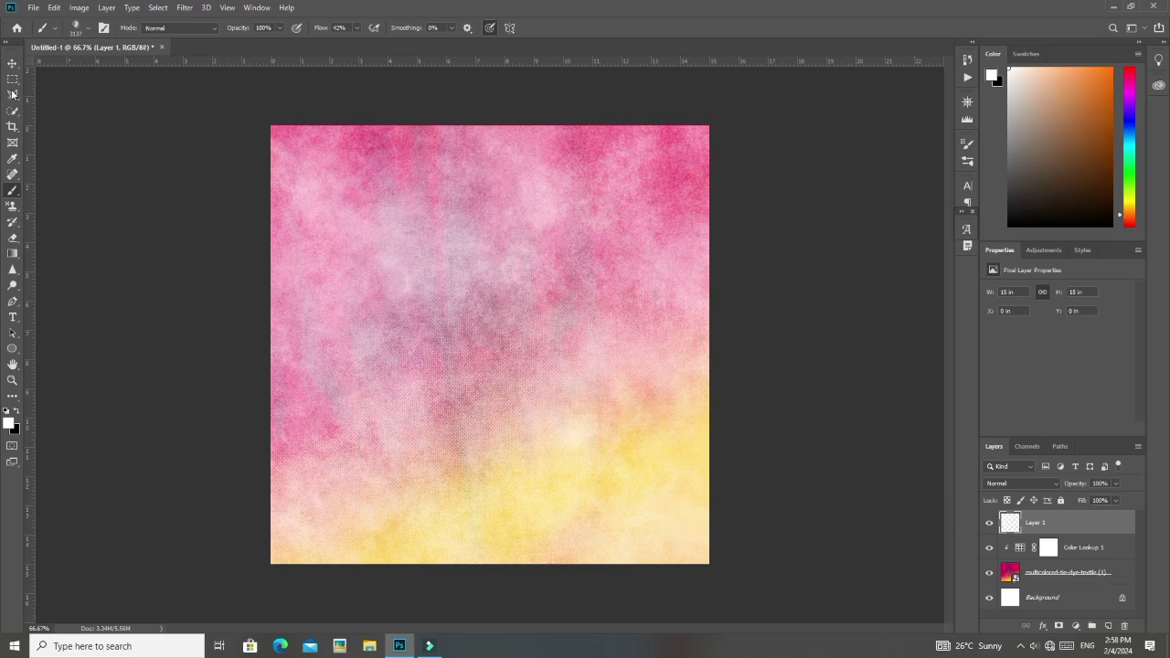
# Step: Switch to the d11 powder brush, try a white stamp right of the canvas center and undo it
pyautogui.click(81, 28)
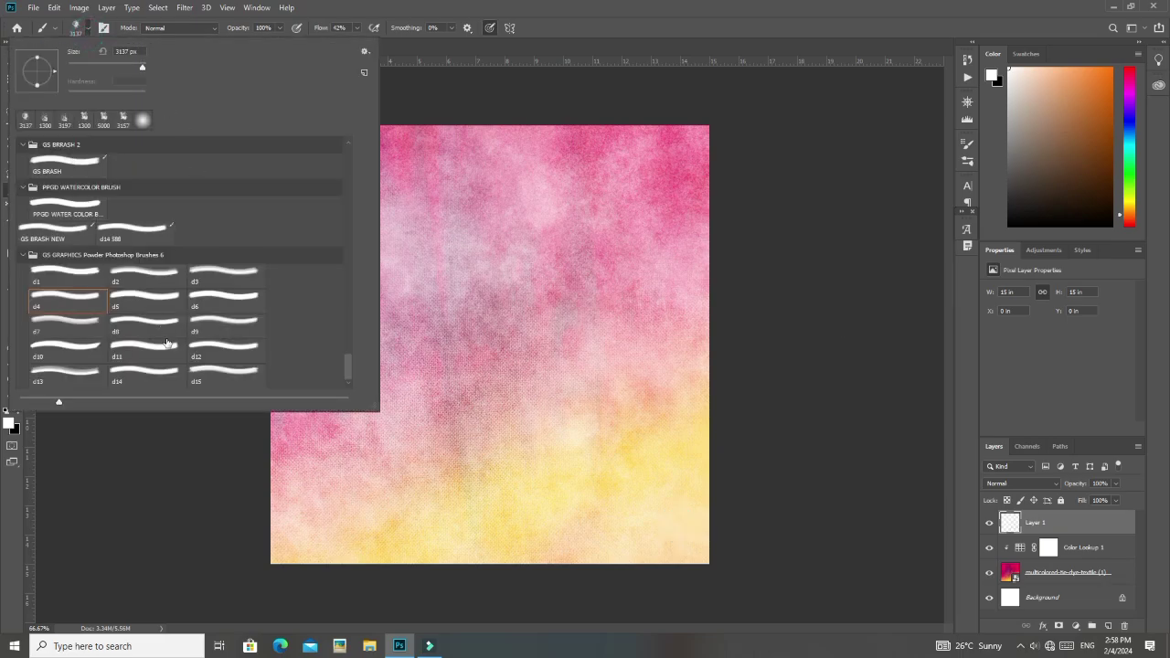
pyautogui.click(162, 353)
pyautogui.click(566, 275)
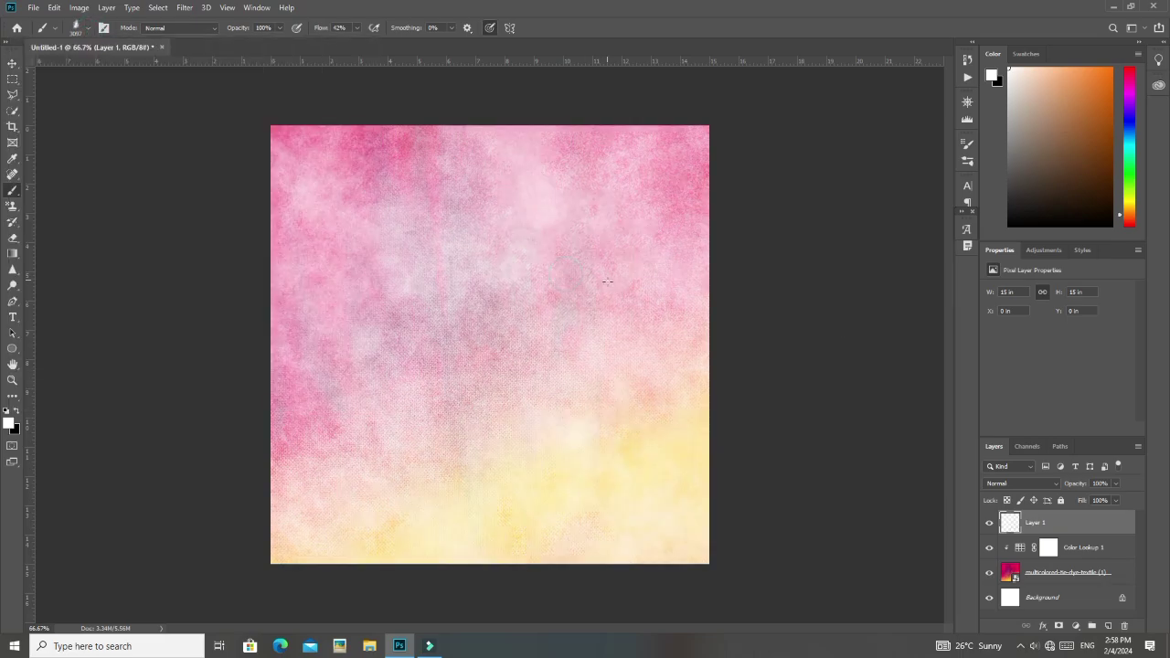
pyautogui.hotkey('ctrl', 'z')
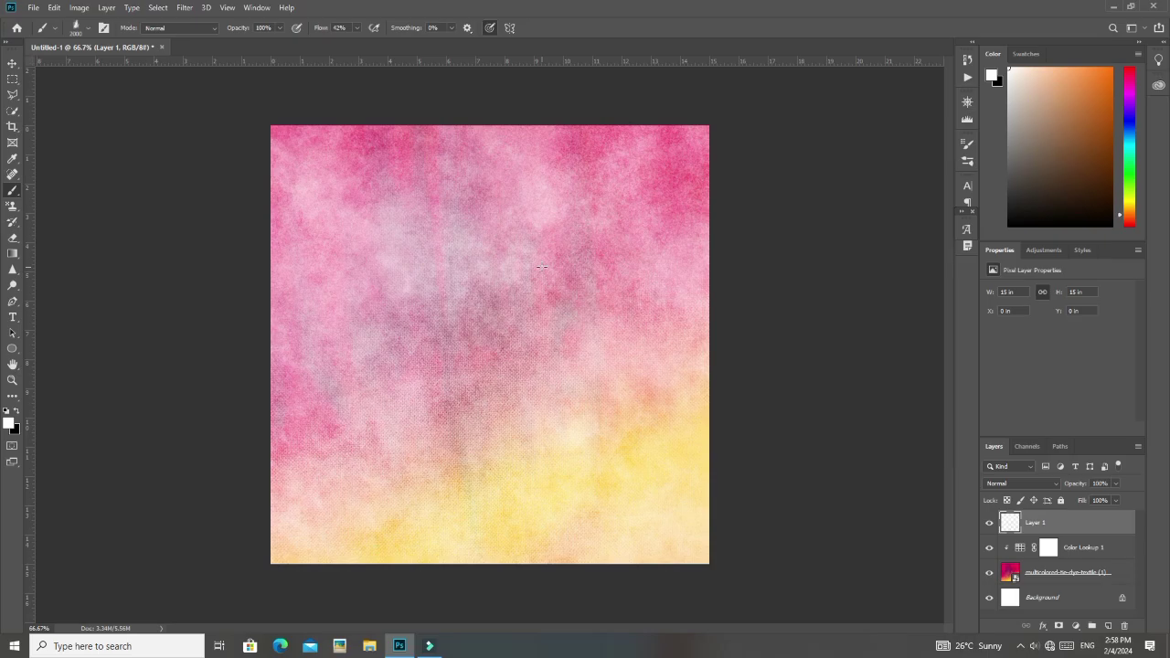
# Step: Resize the d11 brush to 1700 px and stamp white powder around the canvas's upper right, lower left and lower right
pyautogui.press('[')
pyautogui.press('[')
pyautogui.press('[')
pyautogui.press('[')
pyautogui.press('[')
pyautogui.press('[')
pyautogui.press('[')
pyautogui.press(']')
pyautogui.press(']')
pyautogui.press(']')
pyautogui.press(']')
pyautogui.press(']')
pyautogui.press(']')
pyautogui.press(']')
pyautogui.press(']')
pyautogui.press(']')
pyautogui.press(']')
pyautogui.press(']')
pyautogui.press(']')
pyautogui.press(']')
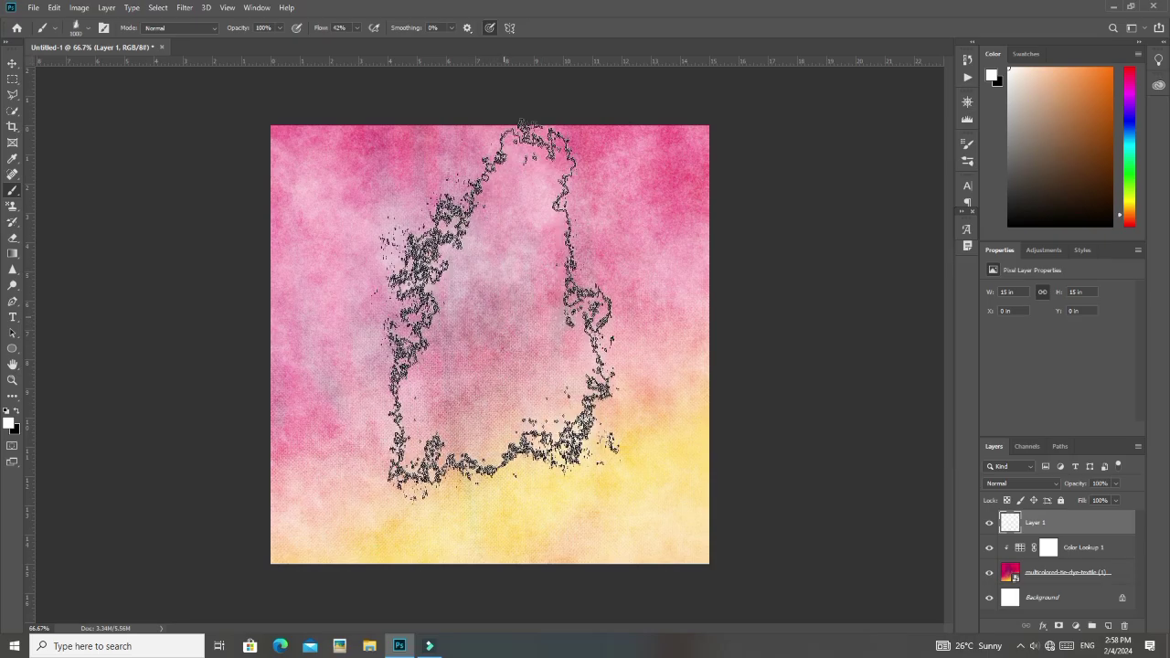
pyautogui.press(']')
pyautogui.press(']')
pyautogui.press(']')
pyautogui.press(']')
pyautogui.press(']')
pyautogui.press(']')
pyautogui.press(']')
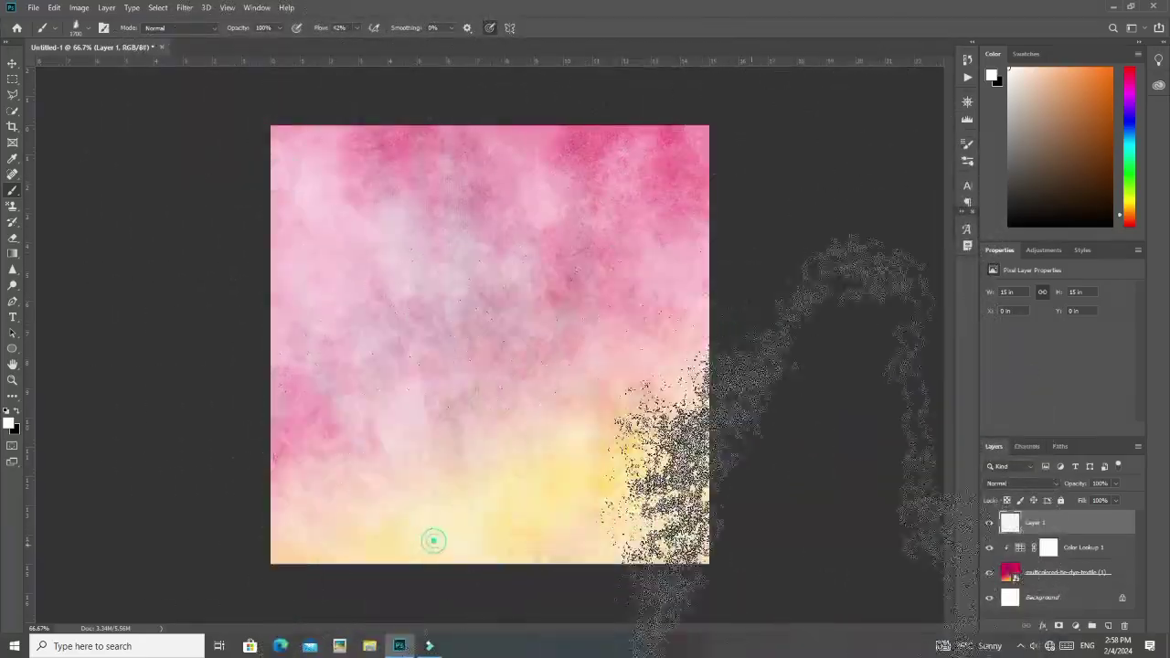
pyautogui.click(675, 137)
pyautogui.click(181, 522)
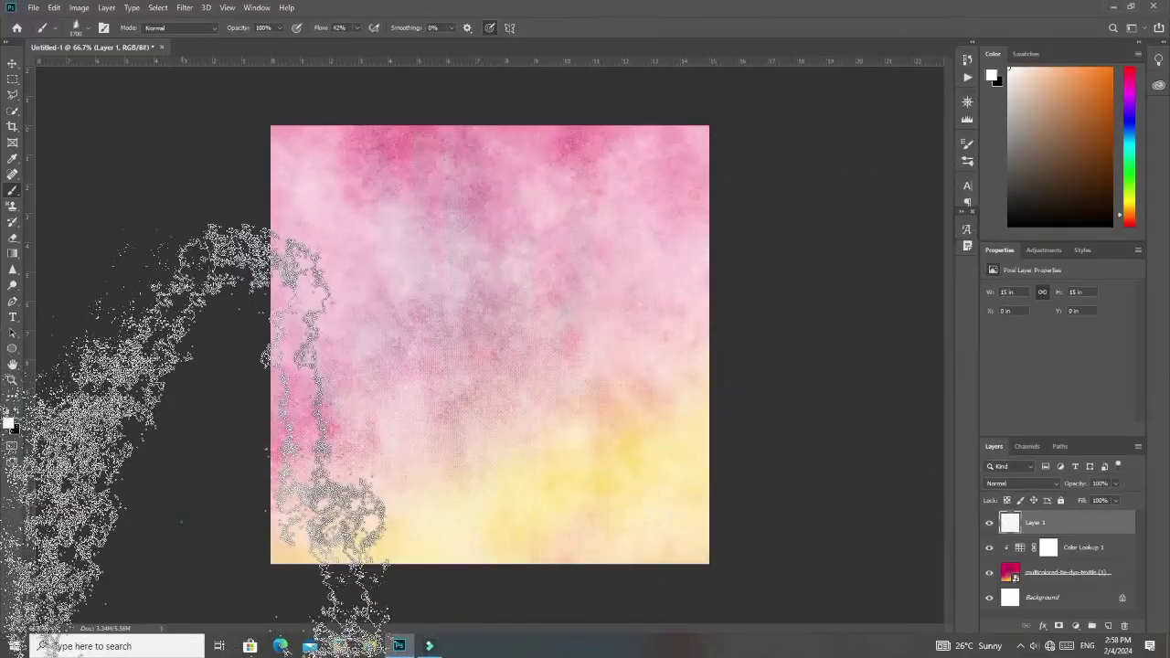
pyautogui.click(828, 480)
# Step: Add a new layer above the powder layer and fill it with 50% Gray in Normal mode at 100% opacity
pyautogui.press('space')
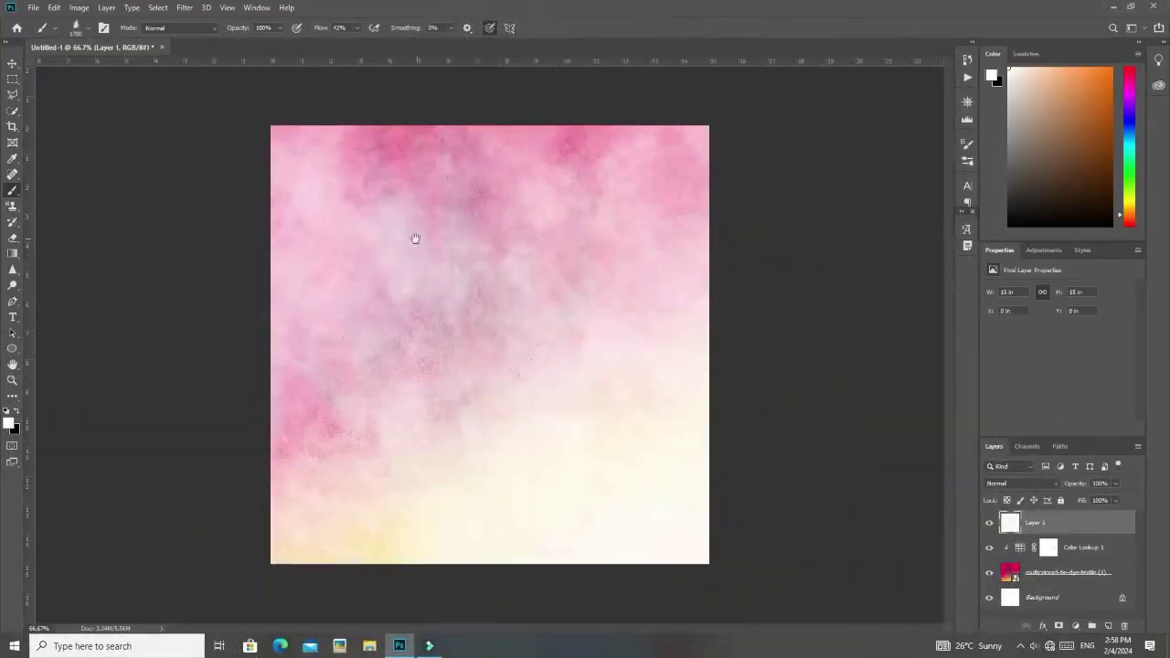
pyautogui.moveTo(413, 240); pyautogui.dragTo(414, 358)
pyautogui.click(1108, 626)
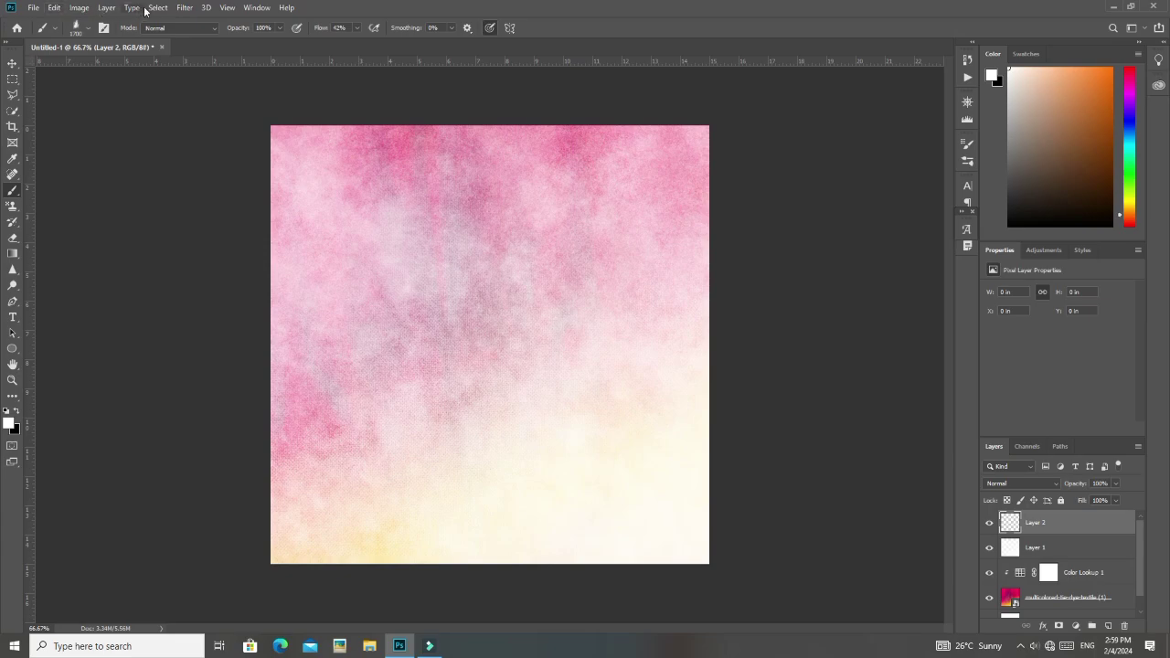
pyautogui.click(54, 7)
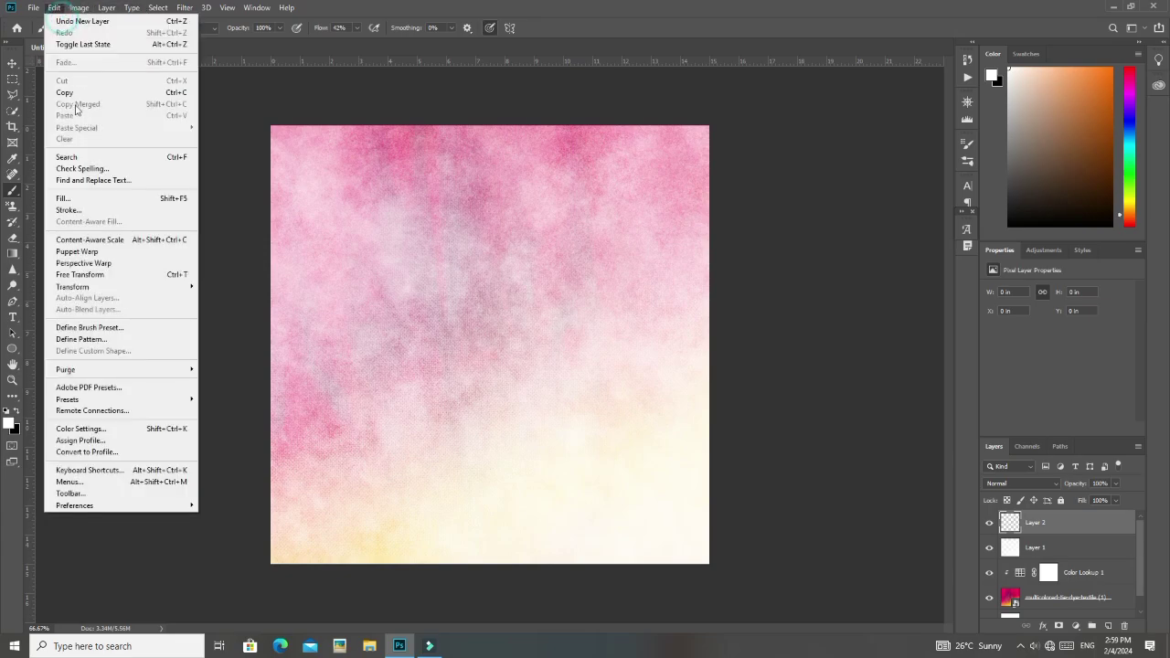
pyautogui.click(85, 199)
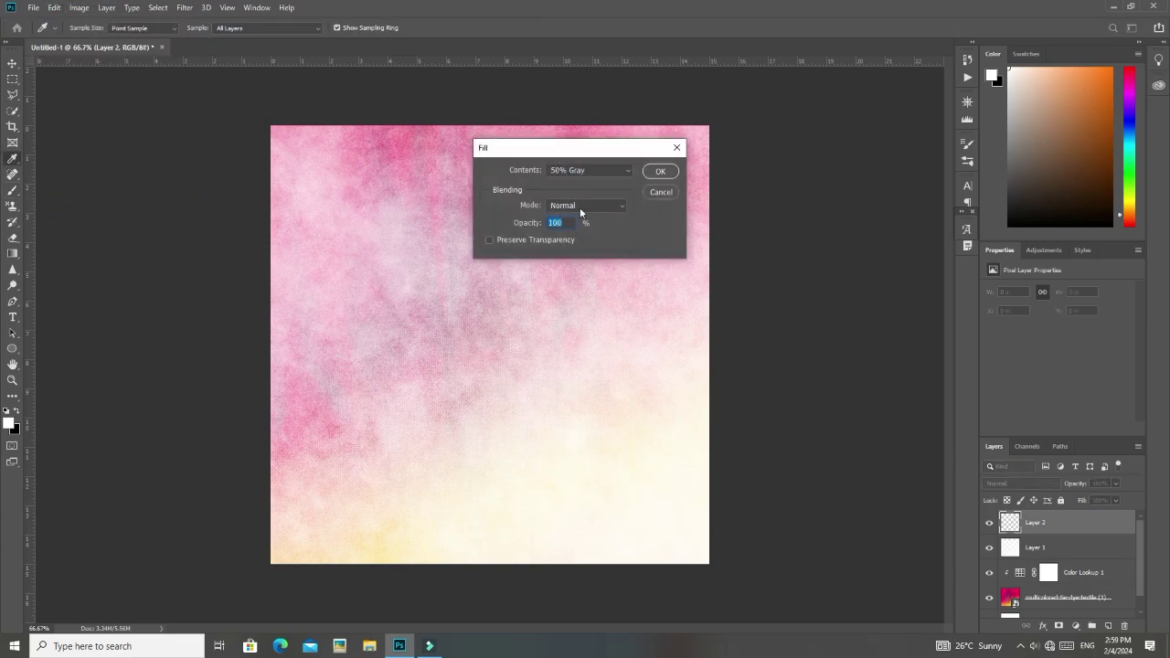
pyautogui.click(565, 172)
pyautogui.click(562, 274)
pyautogui.click(573, 207)
pyautogui.click(599, 206)
pyautogui.click(659, 171)
pyautogui.press('b')
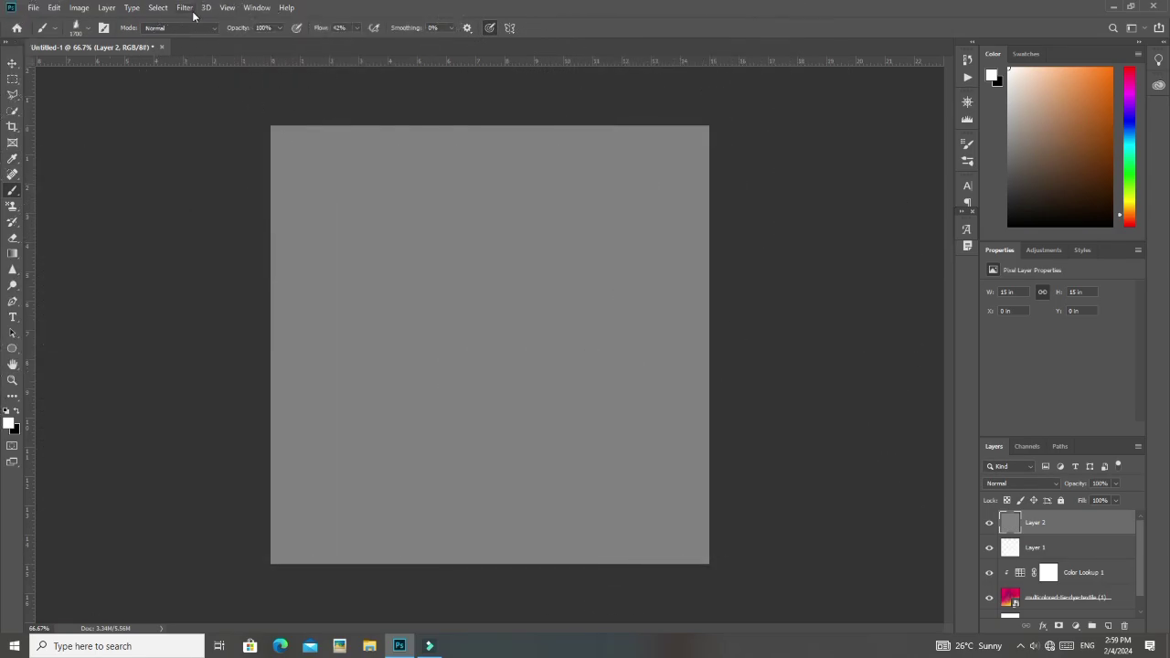
# Step: Apply the Add Noise filter to the gray layer with an amount of 24.43% and Uniform distribution
pyautogui.click(191, 10)
pyautogui.moveTo(243, 183)
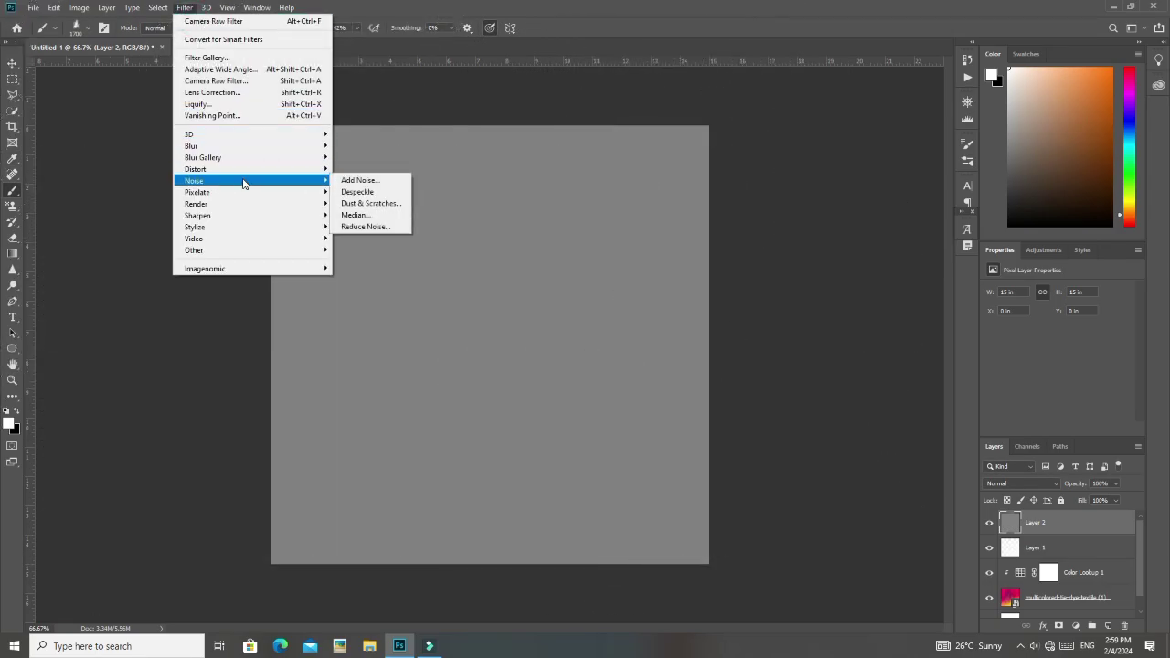
pyautogui.click(374, 185)
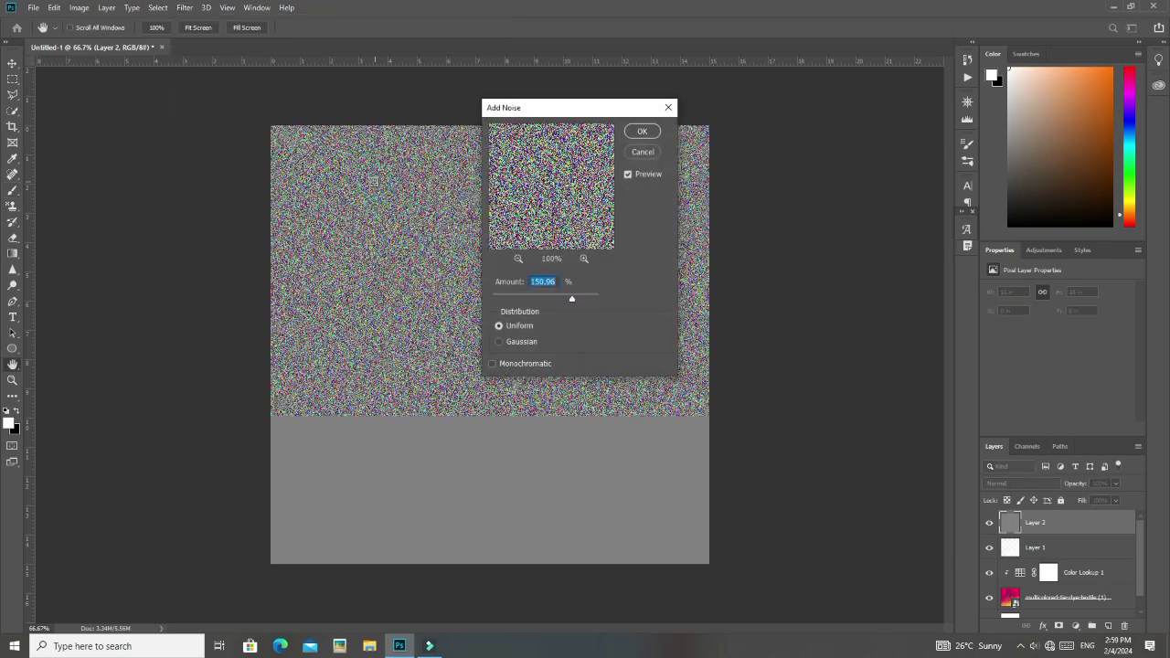
pyautogui.click(533, 296)
pyautogui.click(551, 294)
pyautogui.moveTo(520, 302); pyautogui.dragTo(515, 301)
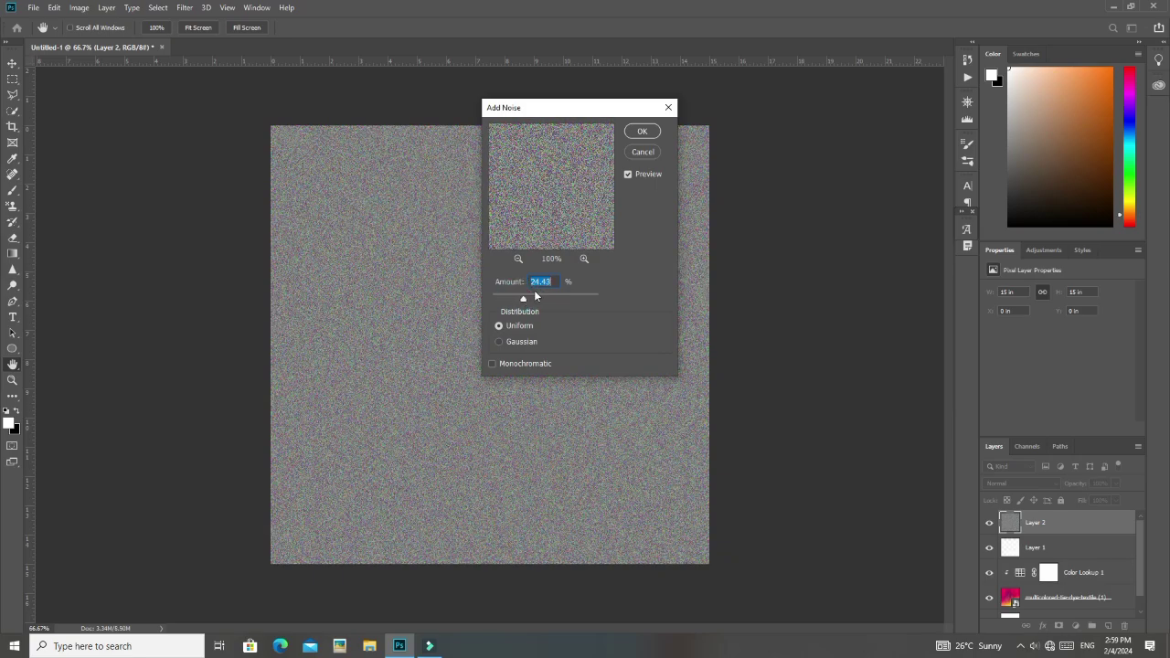
pyautogui.click(641, 132)
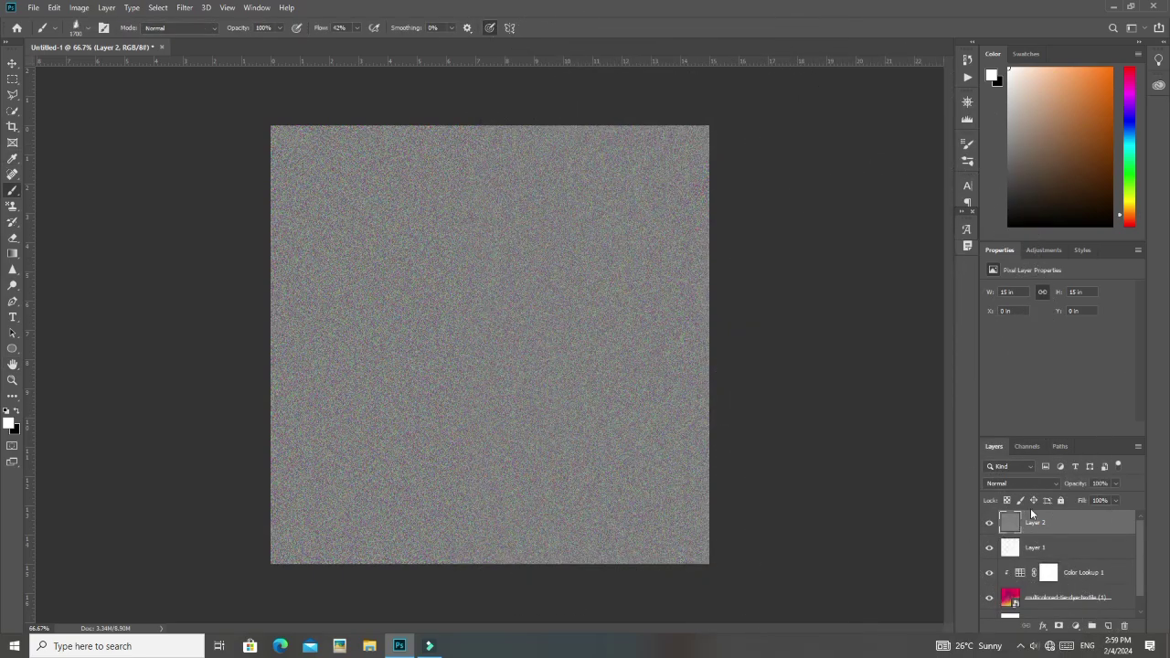
# Step: Blend the noise layer in Overlay mode, compare the canvas with and without it, and set its opacity to 86%
pyautogui.click(1012, 486)
pyautogui.click(1005, 478)
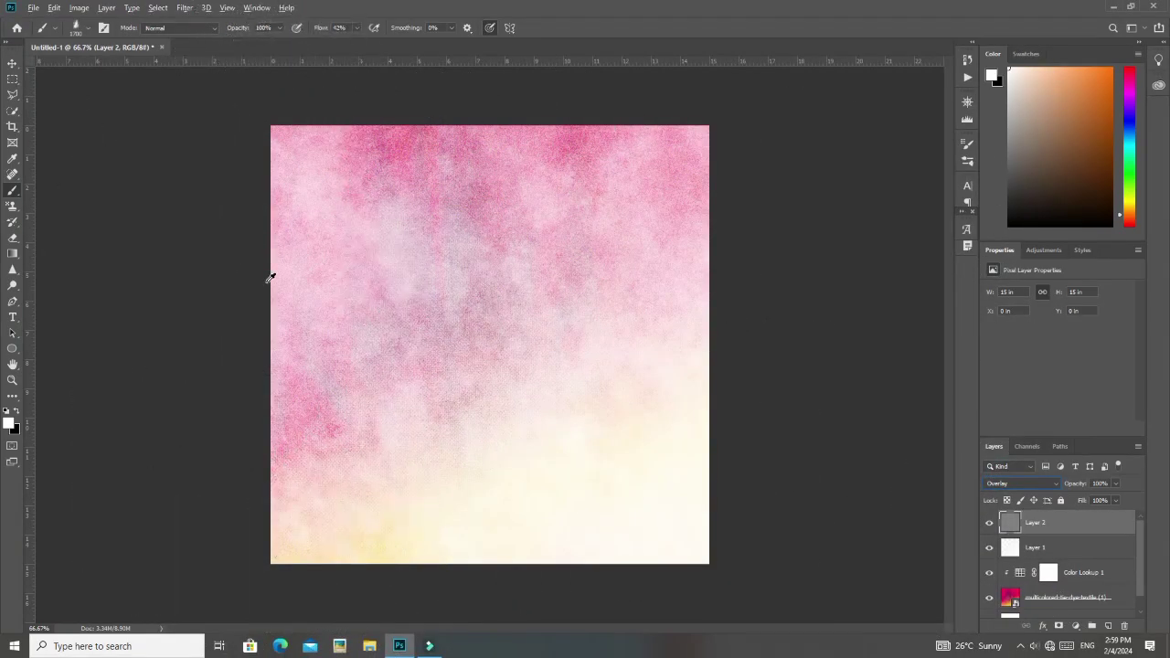
pyautogui.click(15, 65)
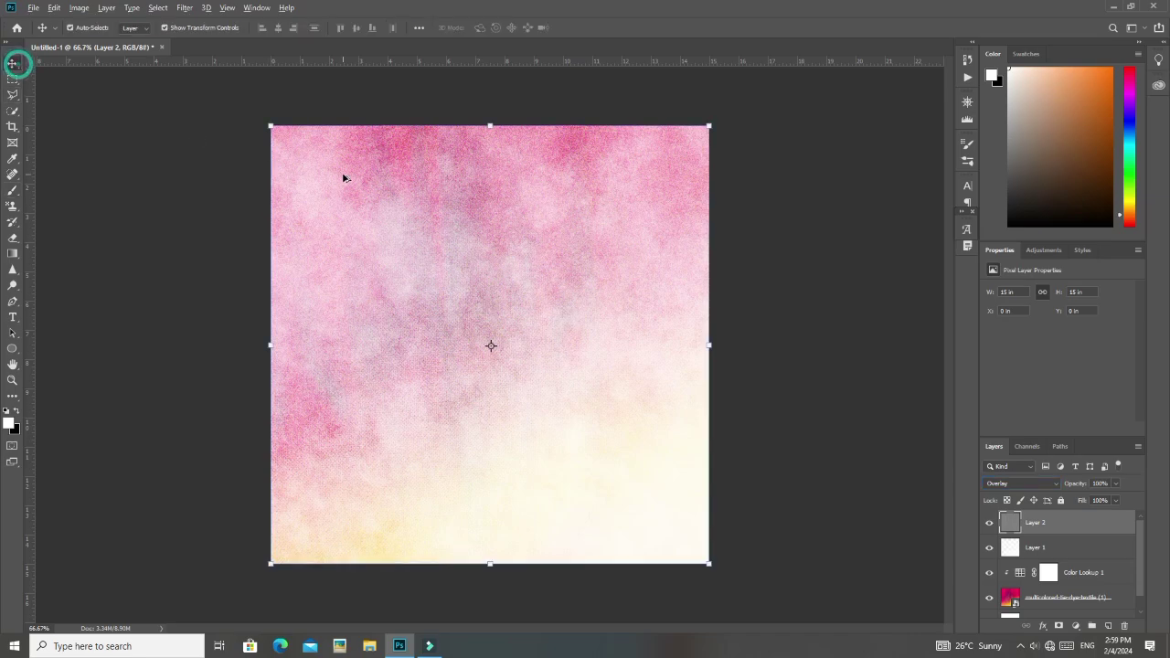
pyautogui.scroll(7, 375, 187)
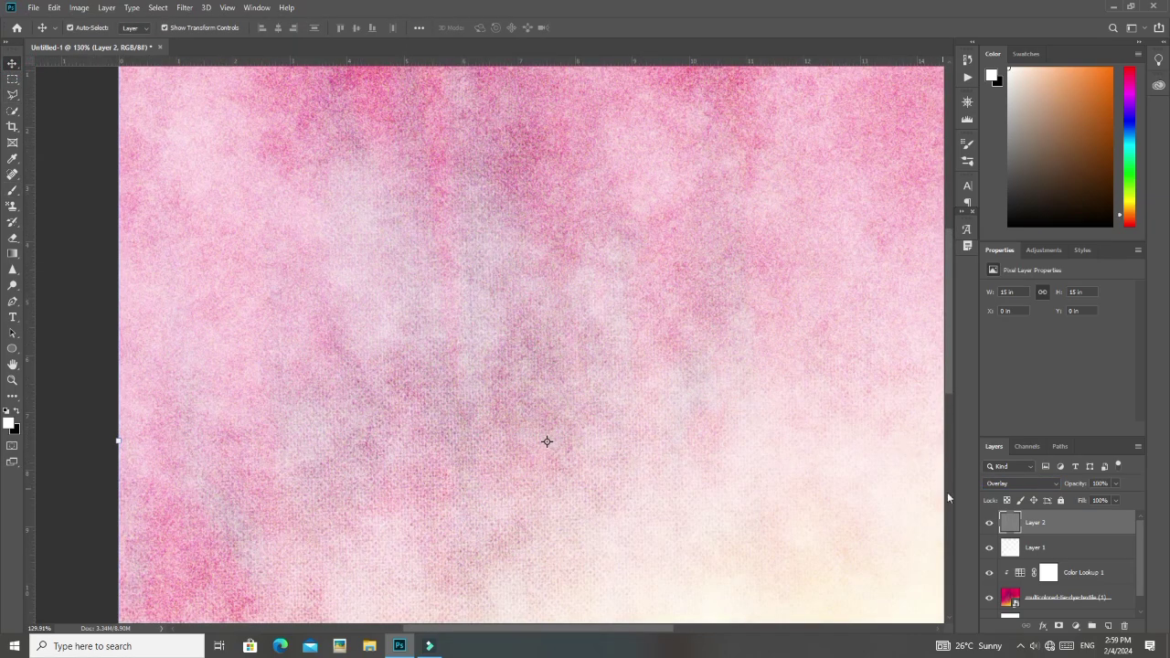
pyautogui.click(988, 523)
pyautogui.click(989, 523)
pyautogui.hotkey('ctrl', '0')
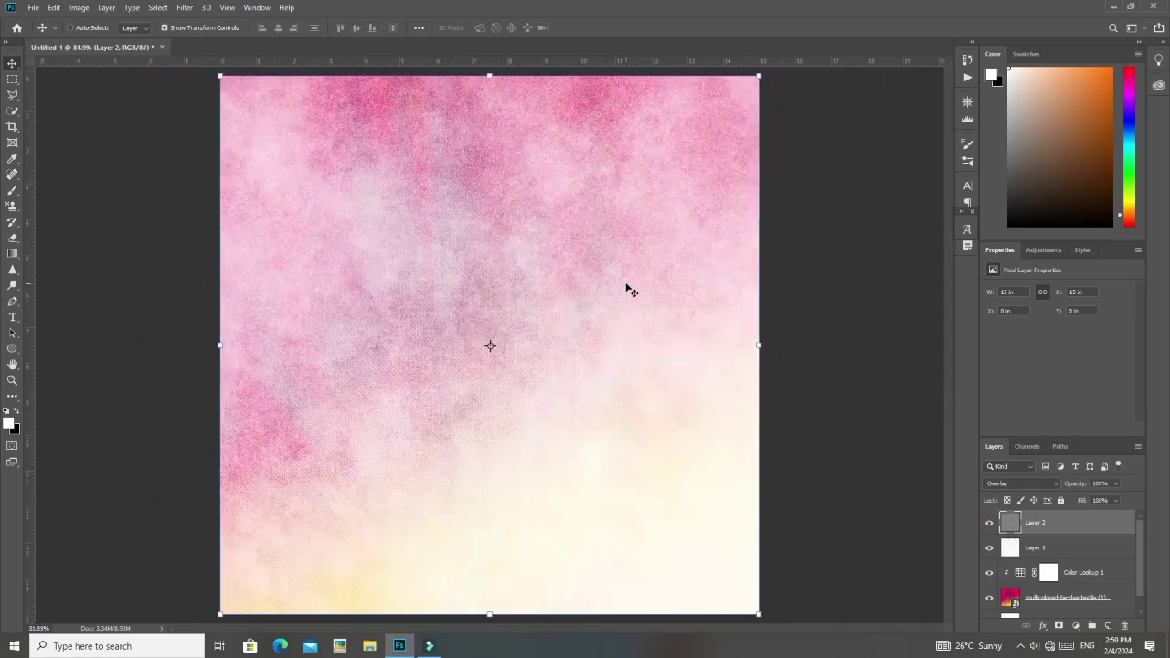
pyautogui.scroll(-1, 491, 285)
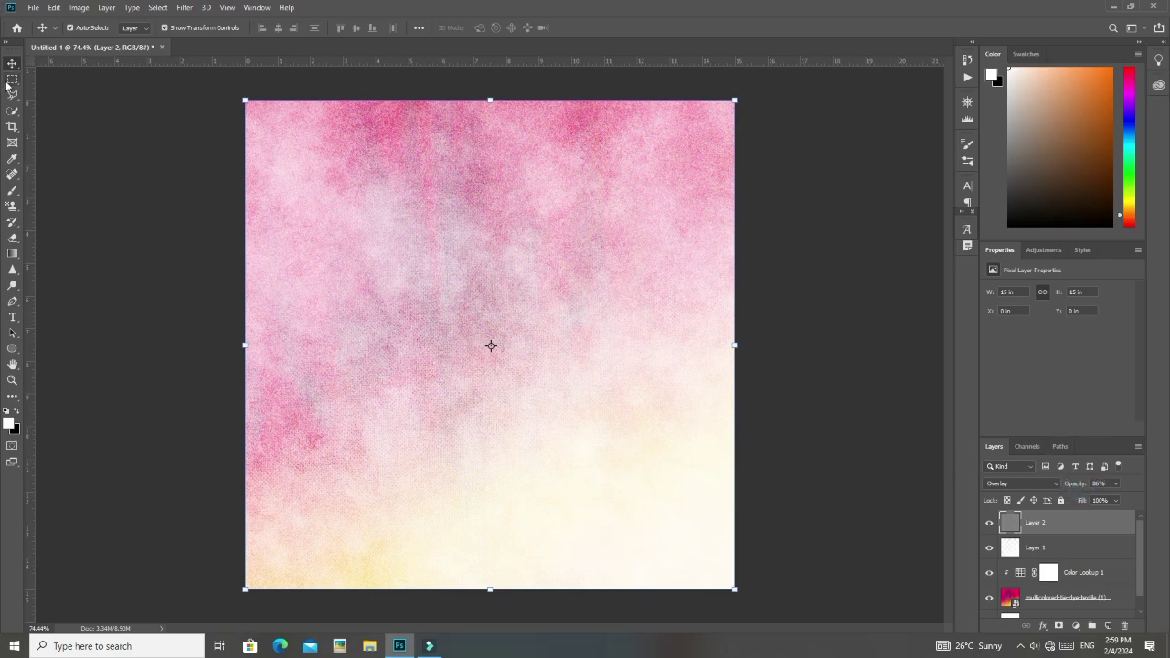
pyautogui.click(132, 176)
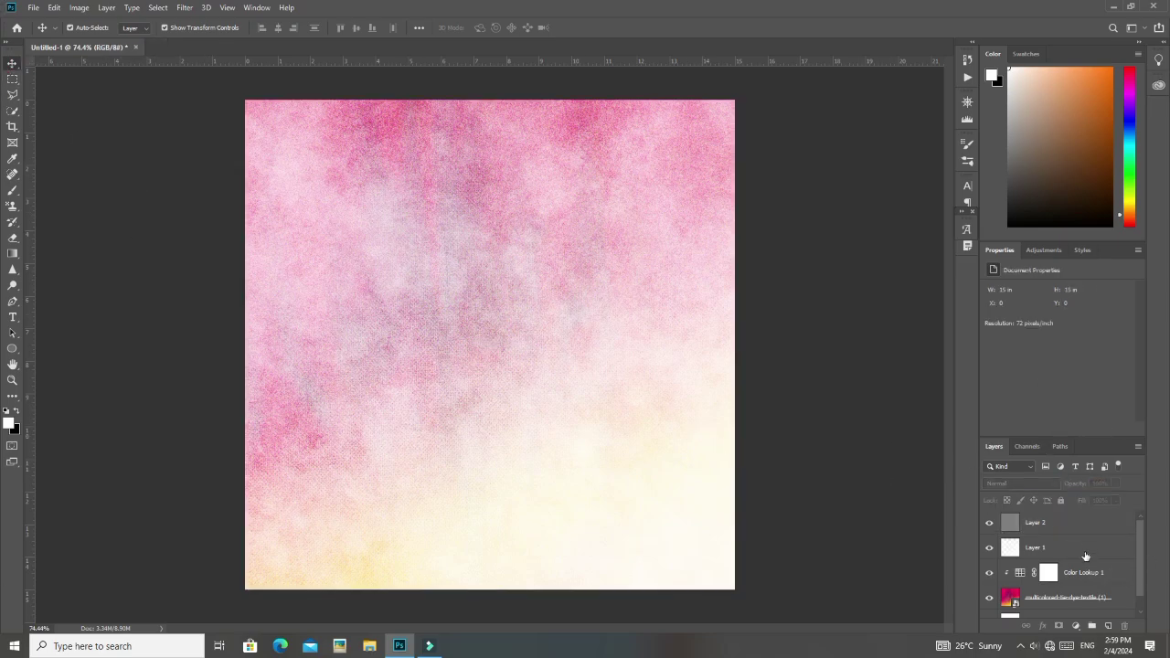
# Step: Add a new empty layer above the noise layer and return to the Brush tool
pyautogui.click(1088, 528)
pyautogui.click(1108, 625)
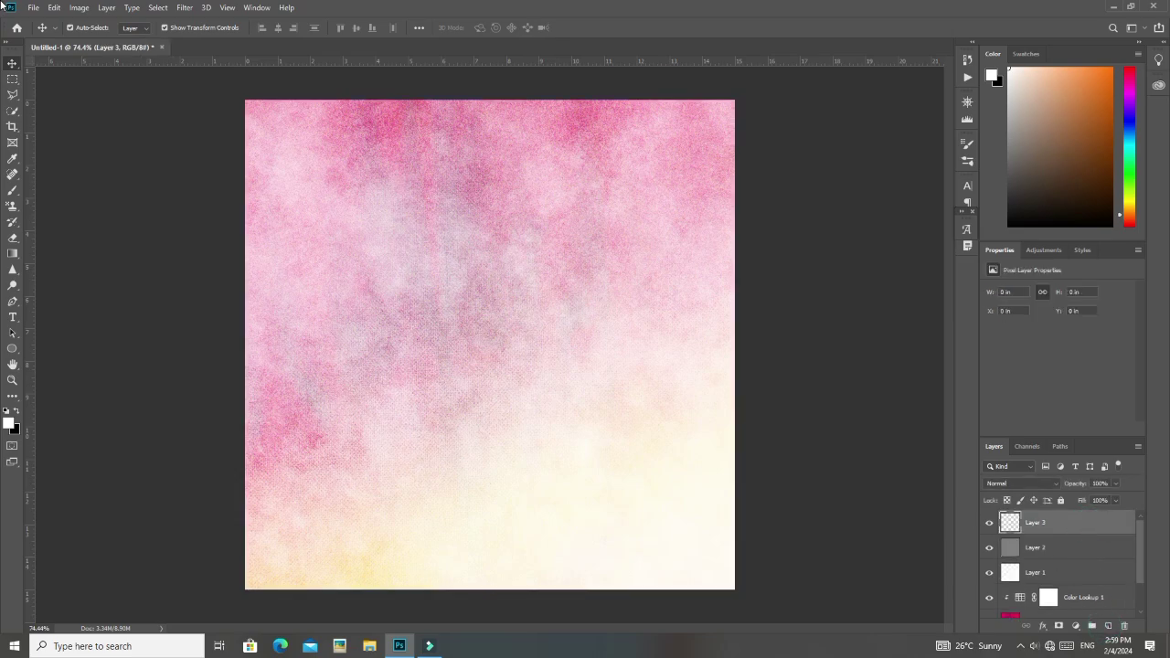
pyautogui.click(54, 29)
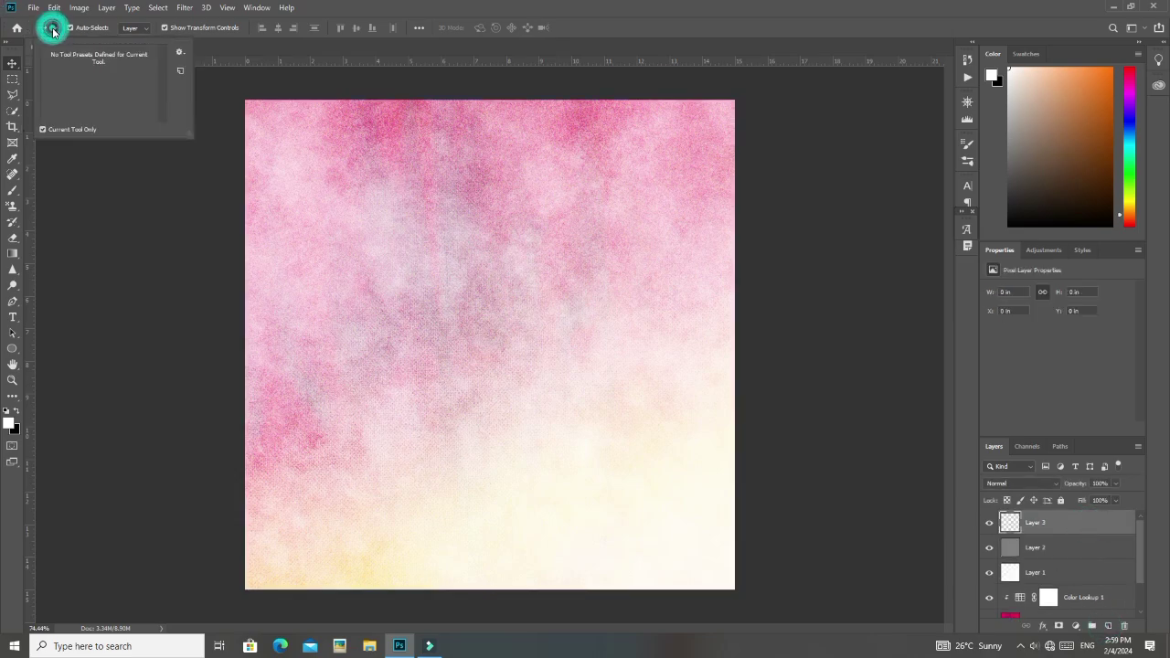
pyautogui.click(55, 30)
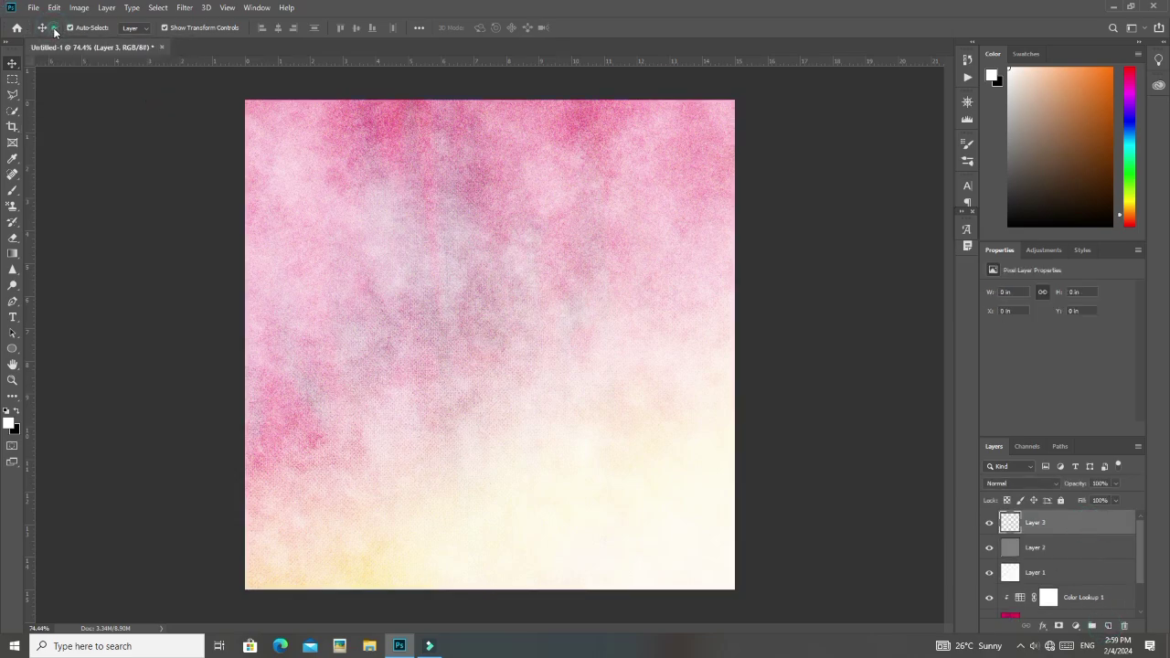
pyautogui.click(15, 191)
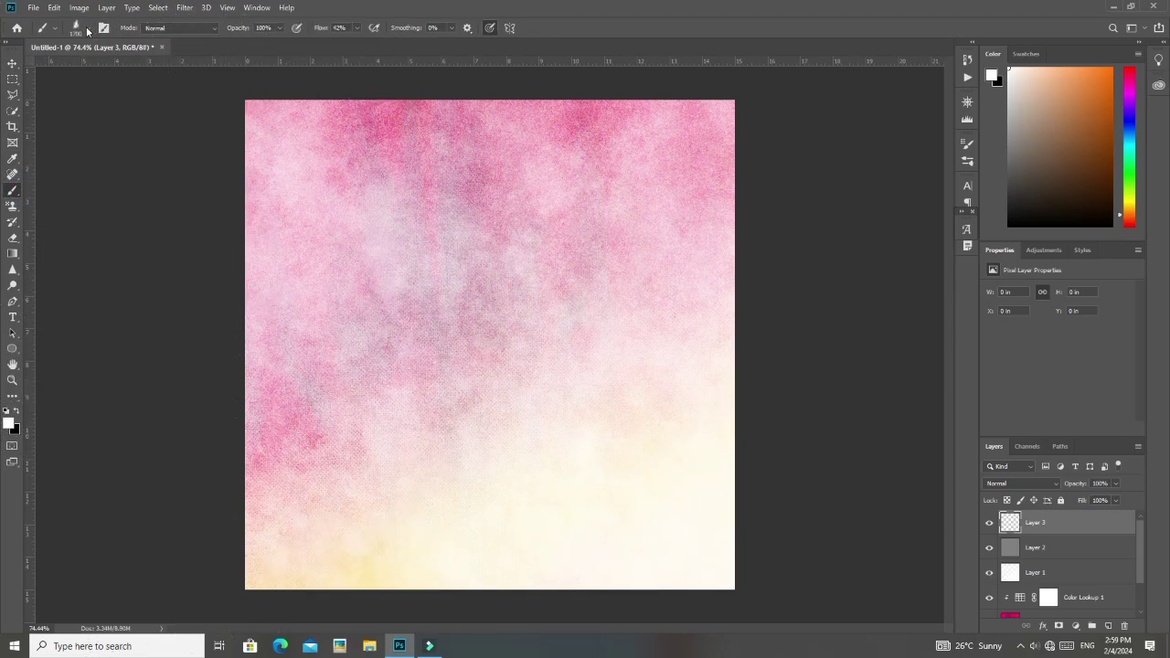
# Step: Place the embedded orange, yellow and green background image a5607f96acbfe72bc4e96b8670219f9a.jpg from the bg new folder
pyautogui.click(30, 8)
pyautogui.click(91, 242)
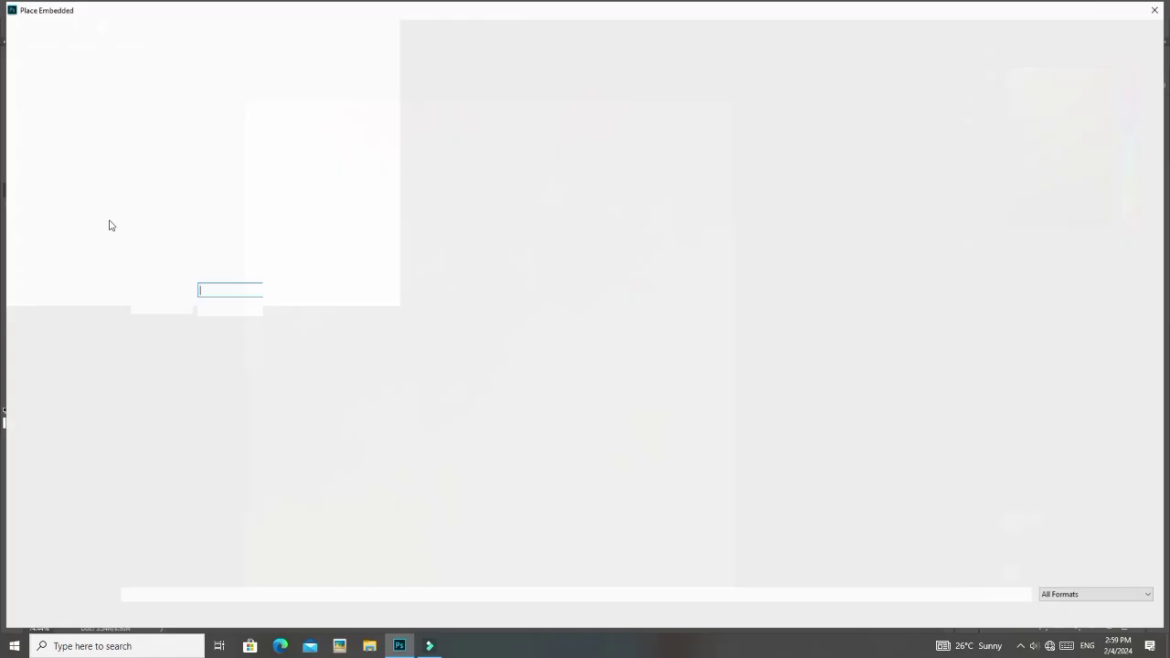
pyautogui.scroll(-10, 904, 471)
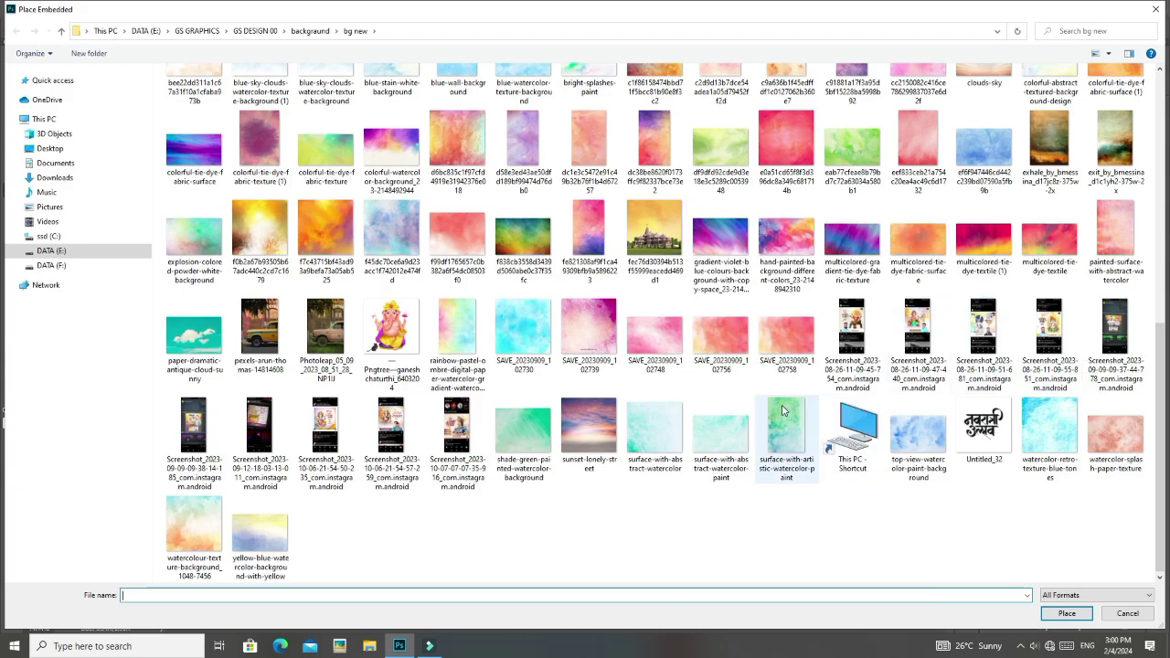
pyautogui.scroll(15, 786, 439)
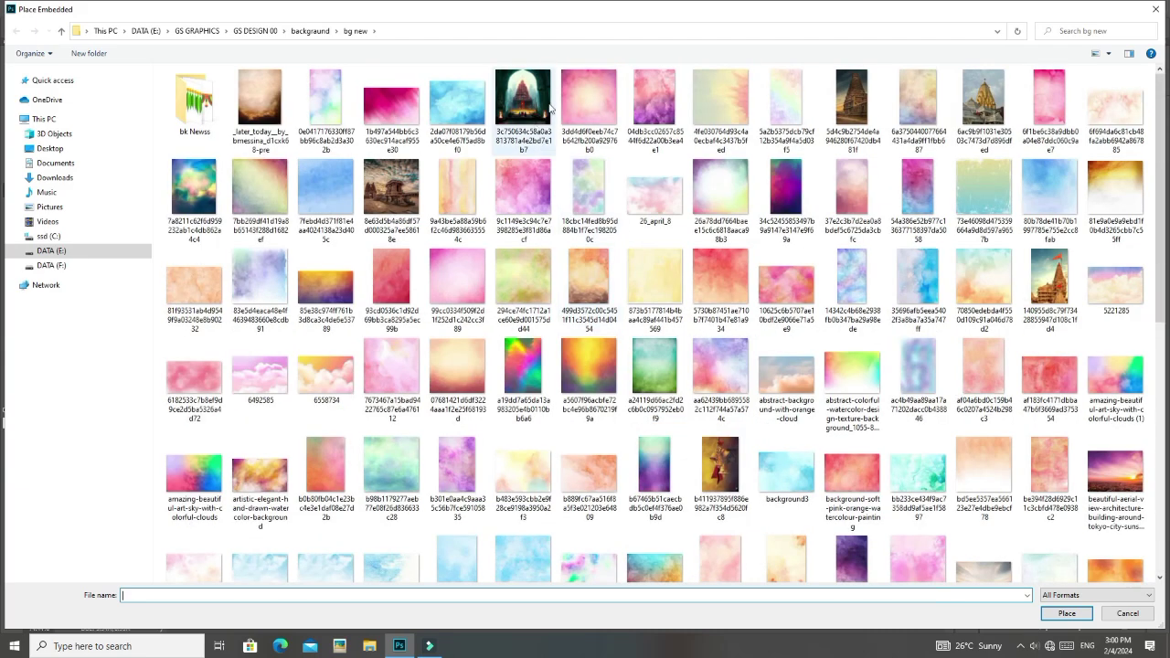
pyautogui.click(608, 375)
pyautogui.click(1084, 621)
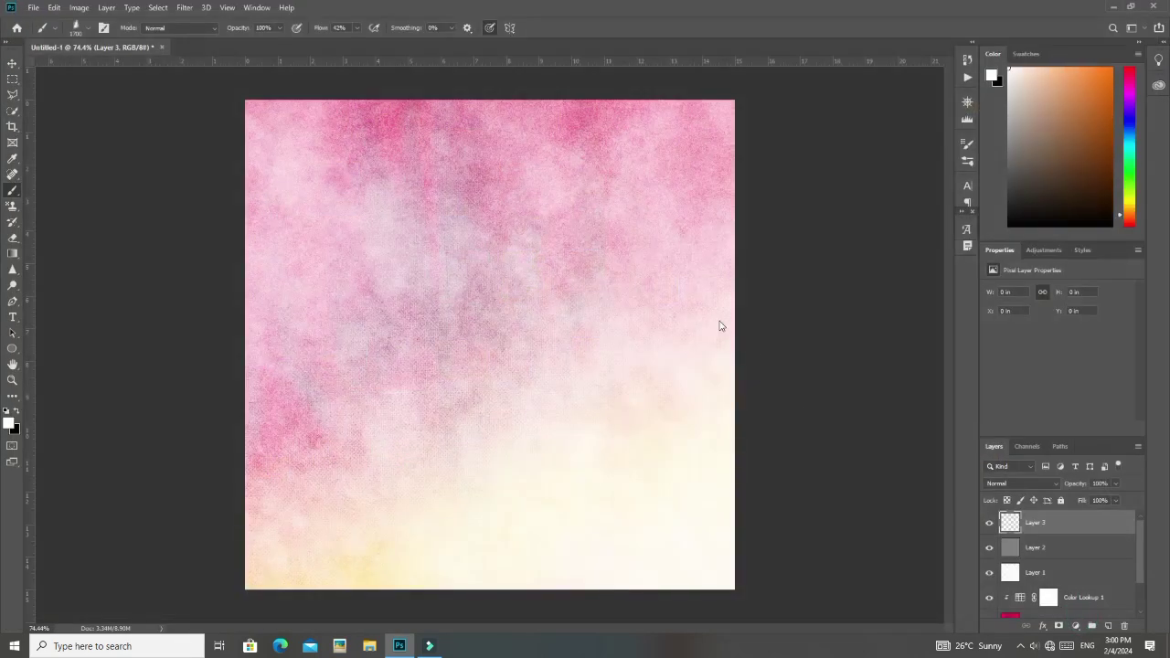
# Step: Scale the placed orange, yellow and green image to about 386.57% so it extends past all edges of the canvas
pyautogui.moveTo(559, 343); pyautogui.dragTo(905, 343)
pyautogui.moveTo(756, 350); pyautogui.dragTo(578, 351)
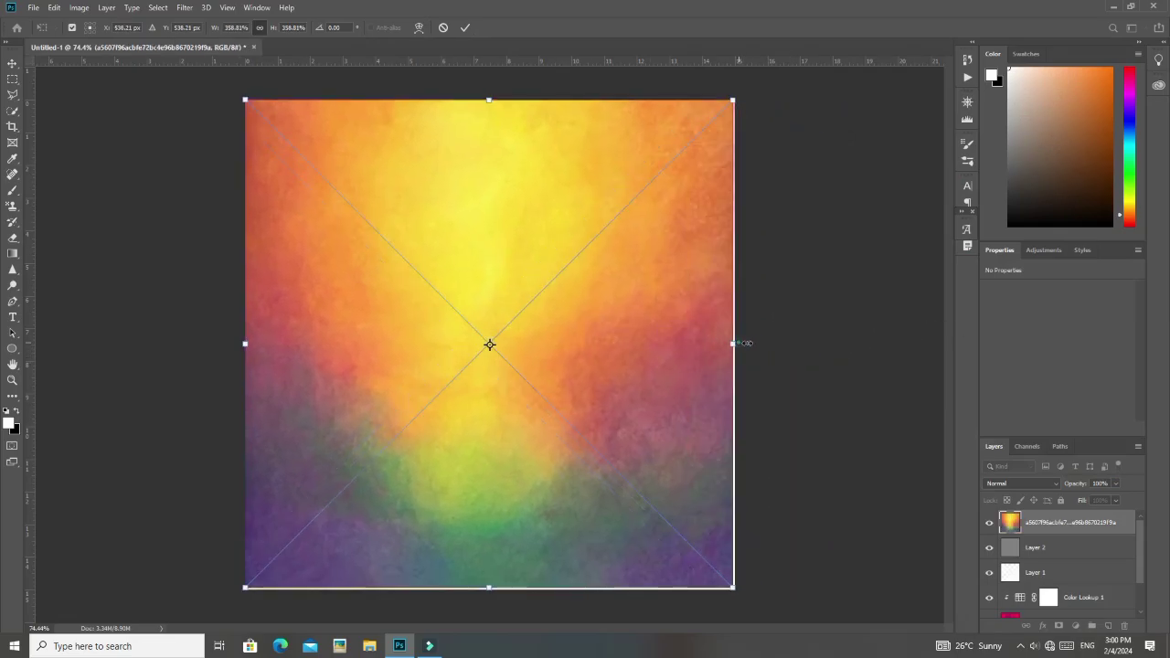
pyautogui.moveTo(739, 344); pyautogui.dragTo(708, 354)
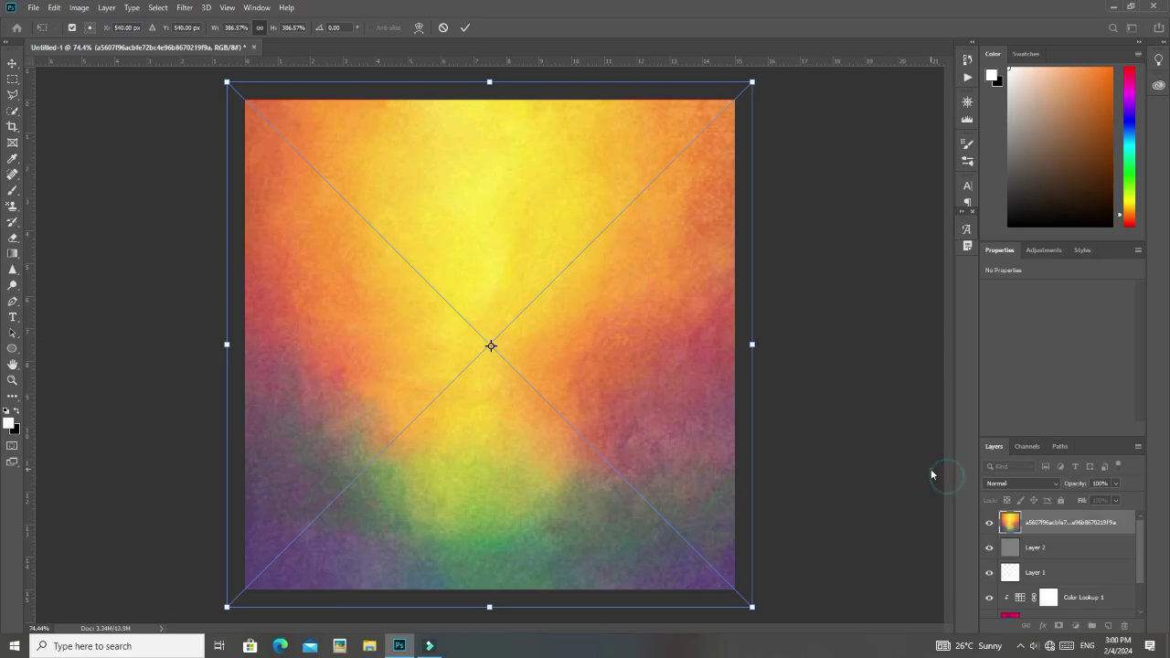
# Step: Blend the placed color image in Overlay mode at 100% opacity and deselect it
pyautogui.click(1001, 483)
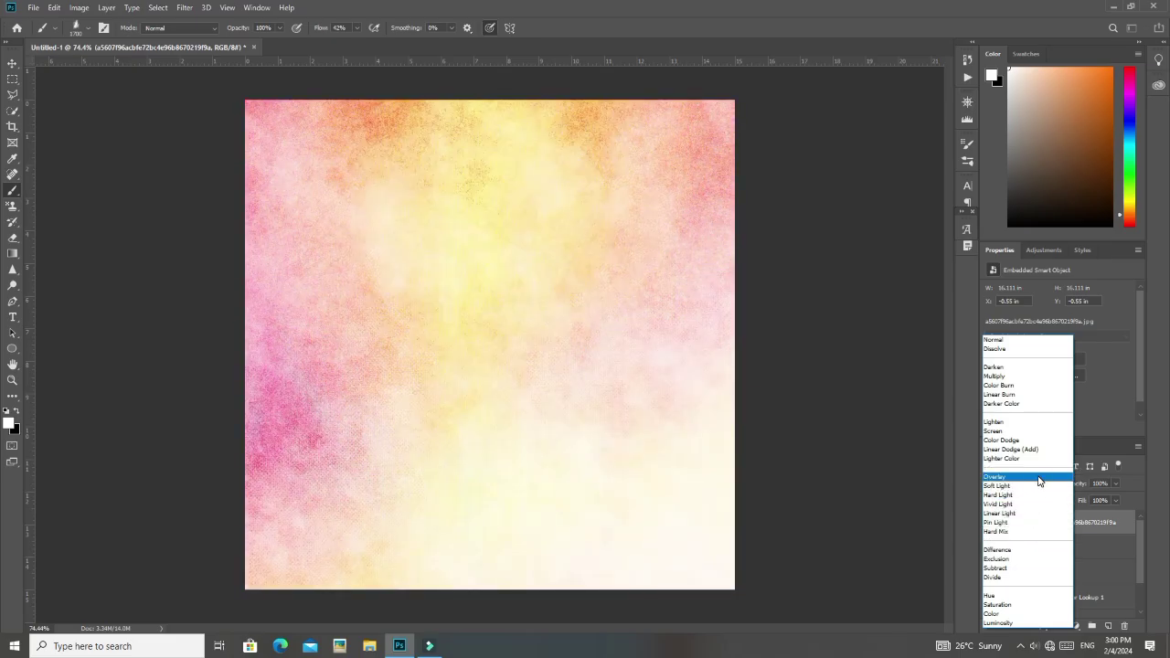
pyautogui.click(1038, 477)
pyautogui.moveTo(1074, 484); pyautogui.dragTo(1166, 499)
pyautogui.moveTo(1036, 500); pyautogui.dragTo(1166, 499)
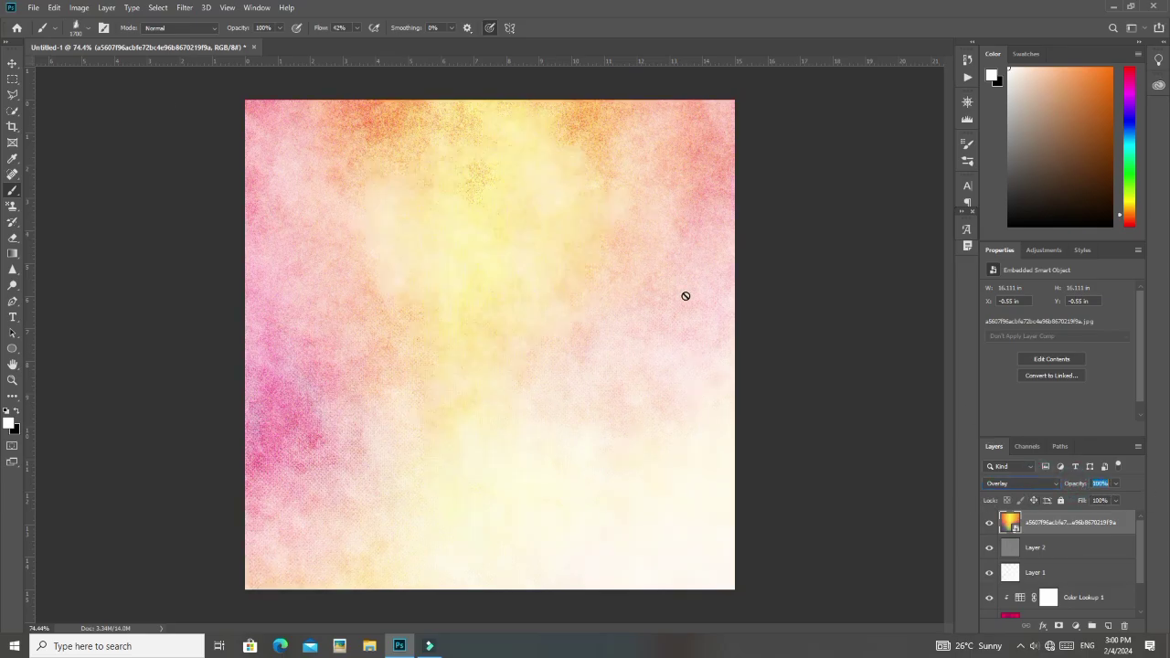
pyautogui.click(12, 64)
pyautogui.click(149, 154)
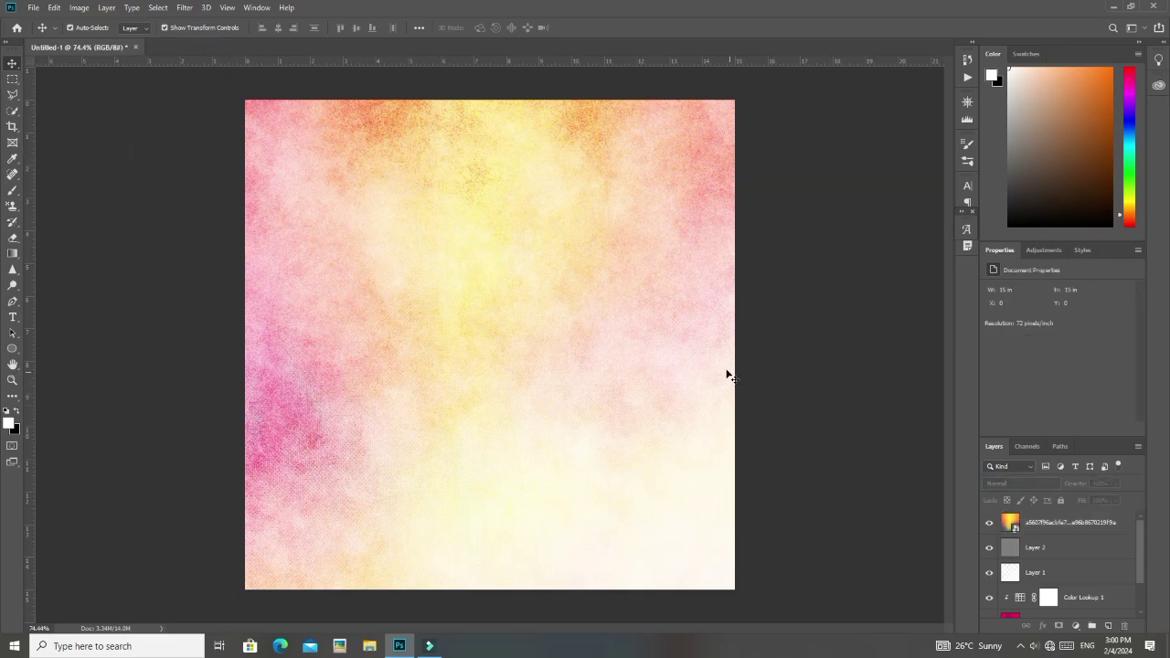
# Step: Inspect the whole blended background and add a new empty layer above the color image
pyautogui.scroll(-3, 626, 338)
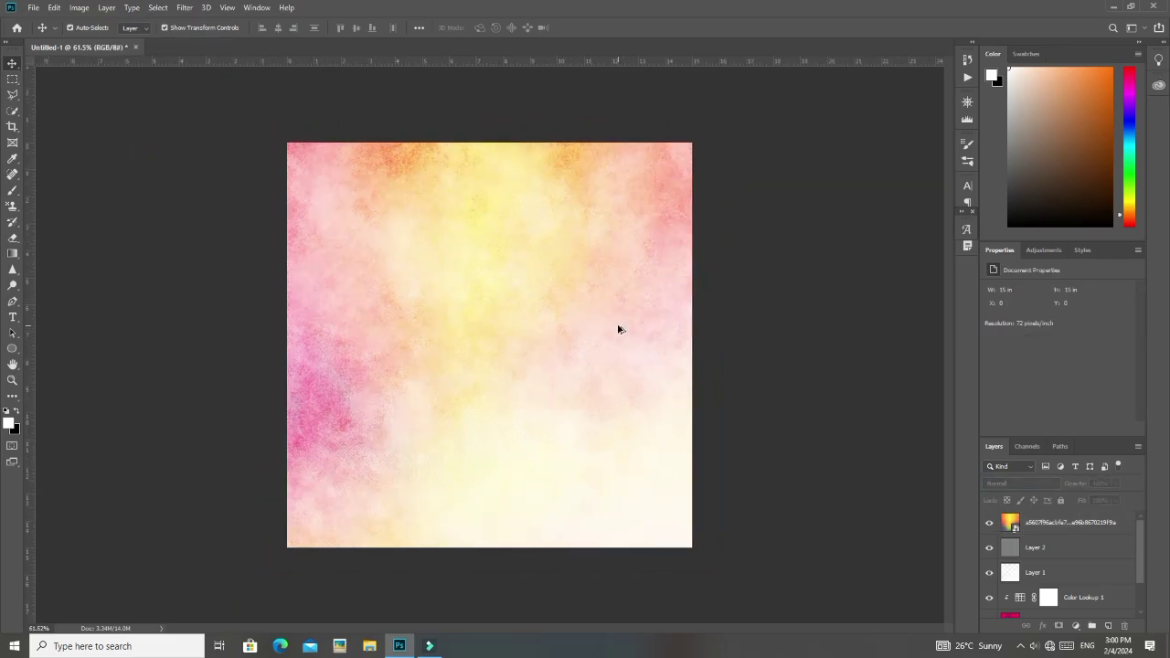
pyautogui.scroll(-2, 618, 326)
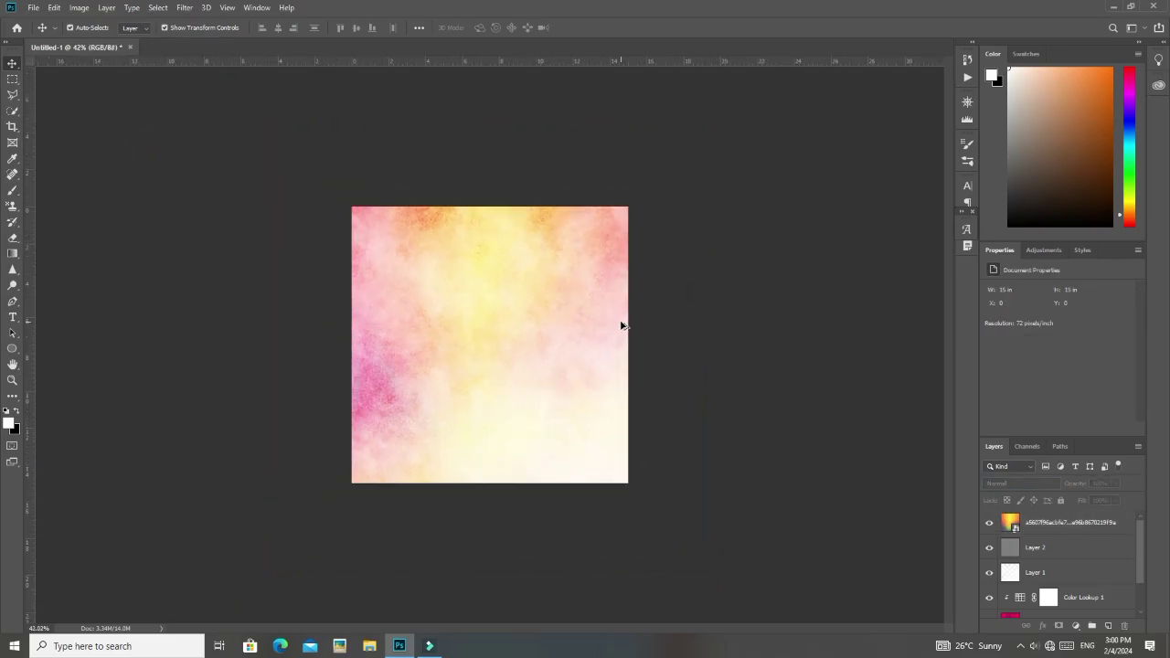
pyautogui.scroll(3, 623, 323)
pyautogui.scroll(2, 626, 320)
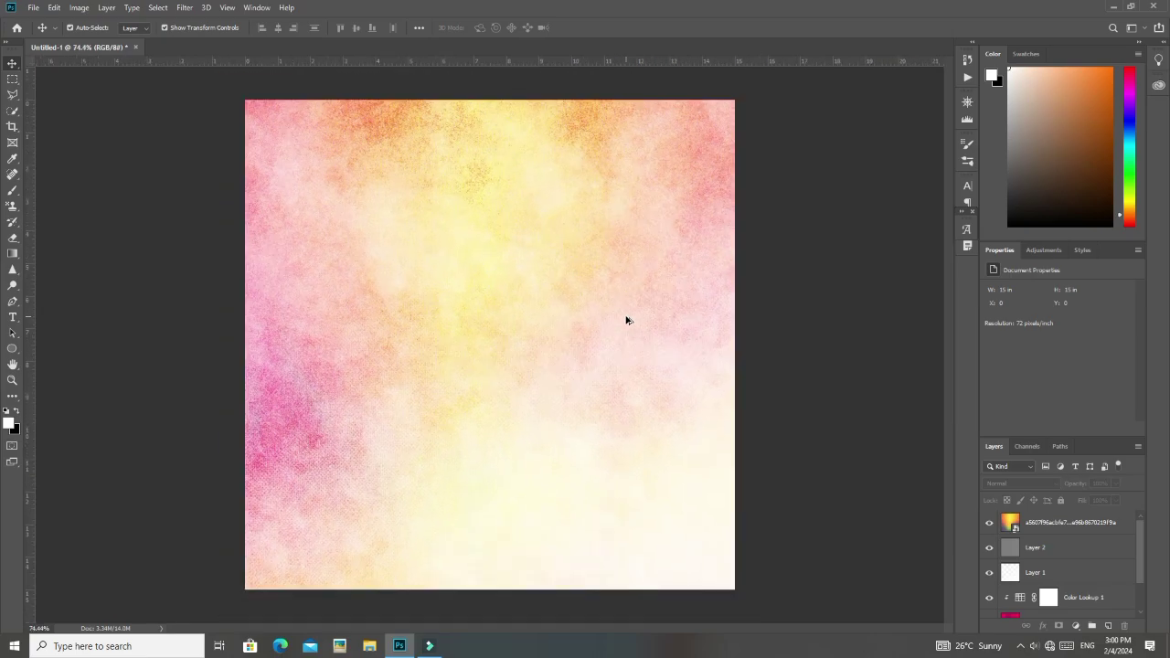
pyautogui.scroll(-1, 627, 320)
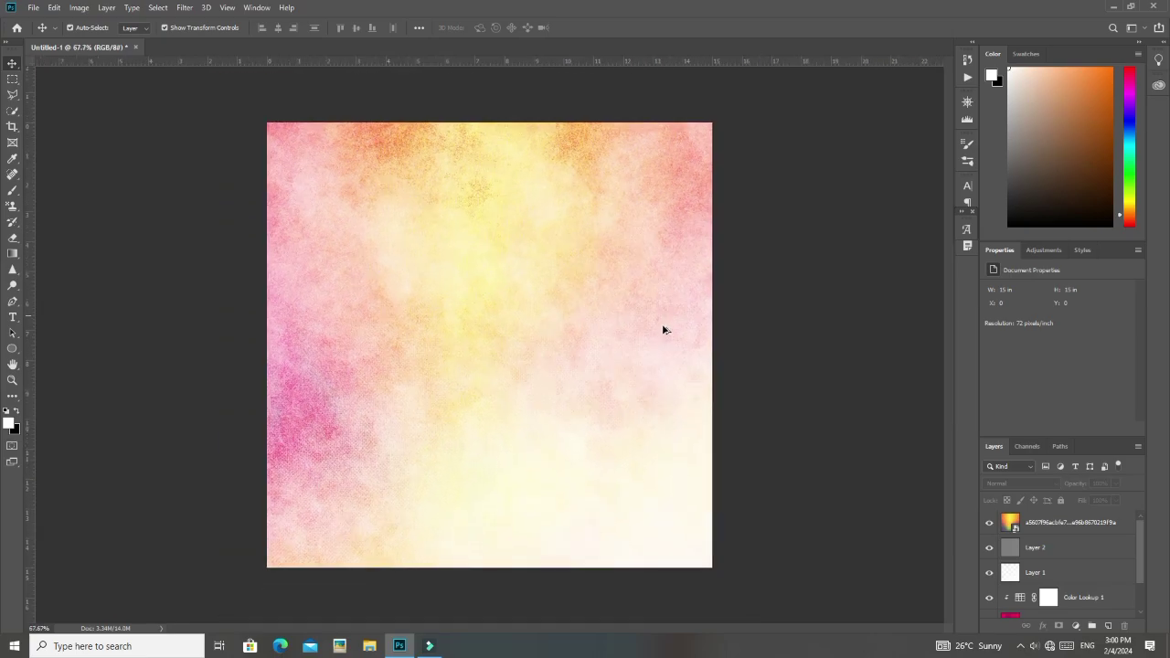
pyautogui.click(1057, 524)
pyautogui.click(1108, 626)
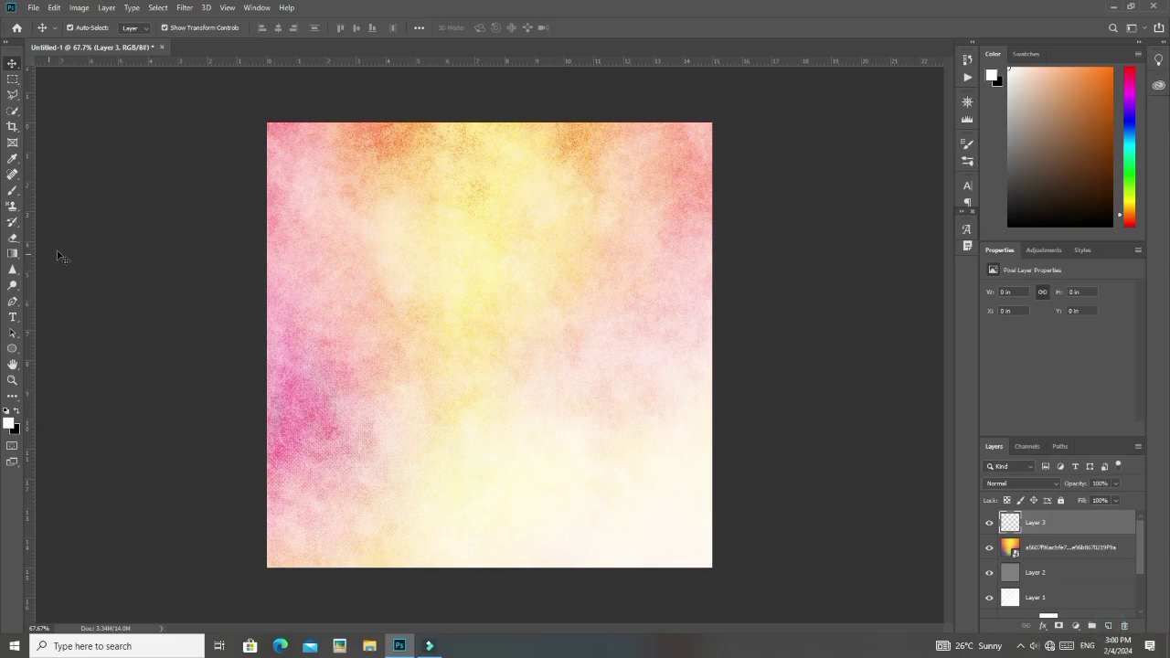
# Step: Choose another powder brush, undo a trial dab, and stamp white powder over the upper middle of the new layer
pyautogui.click(13, 191)
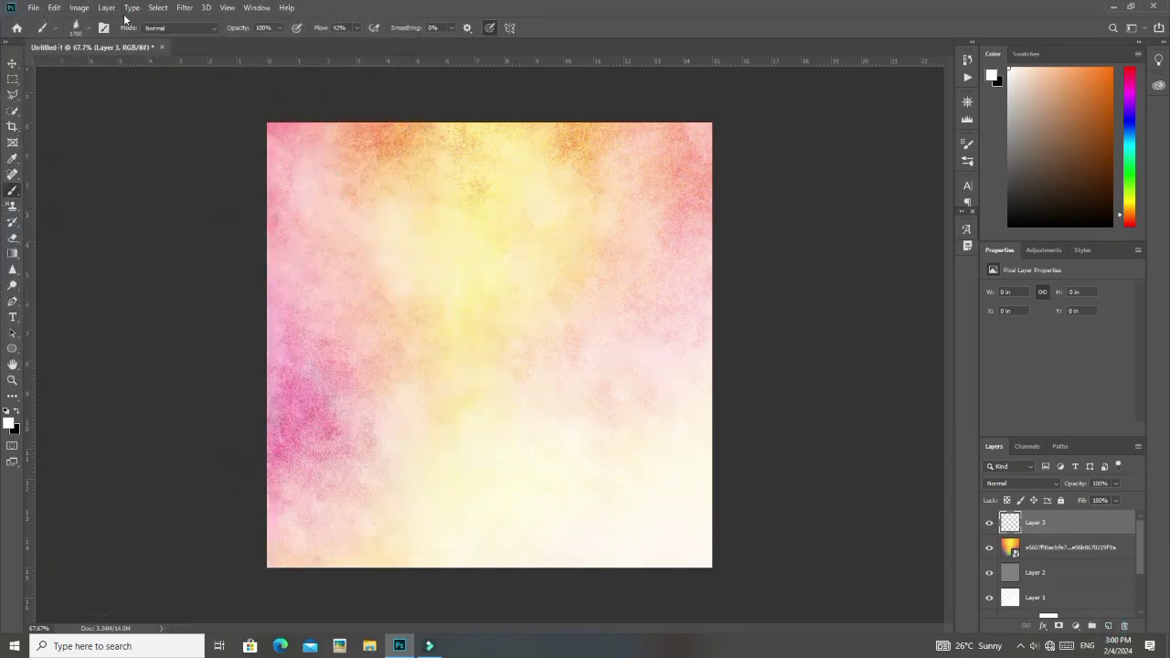
pyautogui.click(86, 30)
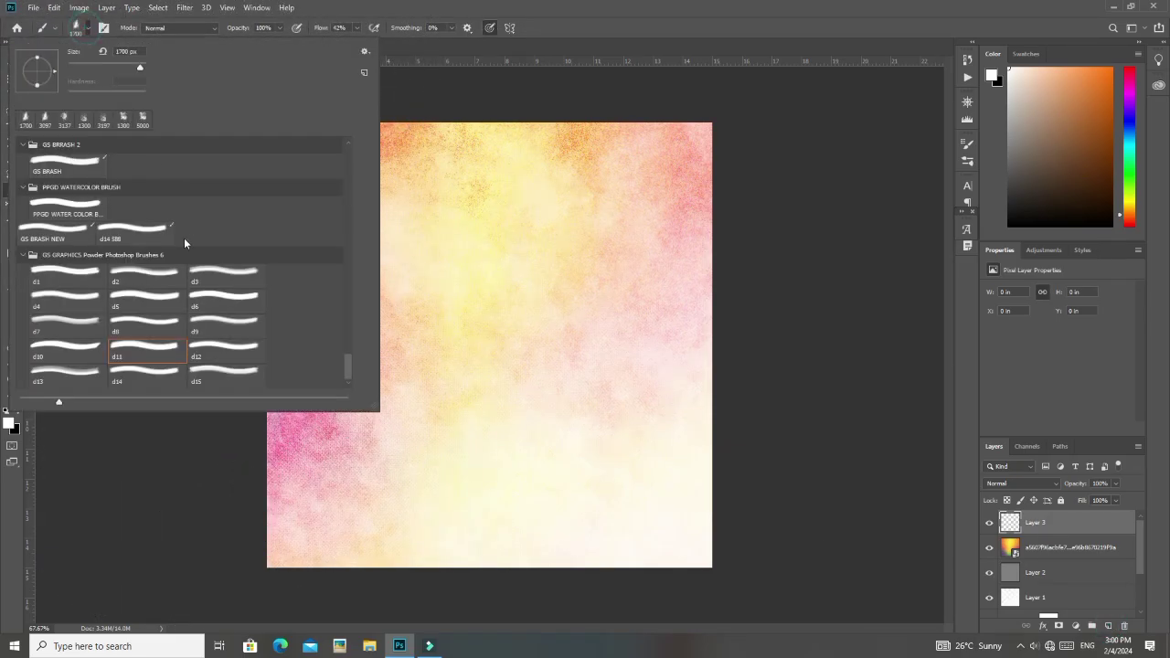
pyautogui.click(571, 284)
pyautogui.hotkey('ctrl', 'z')
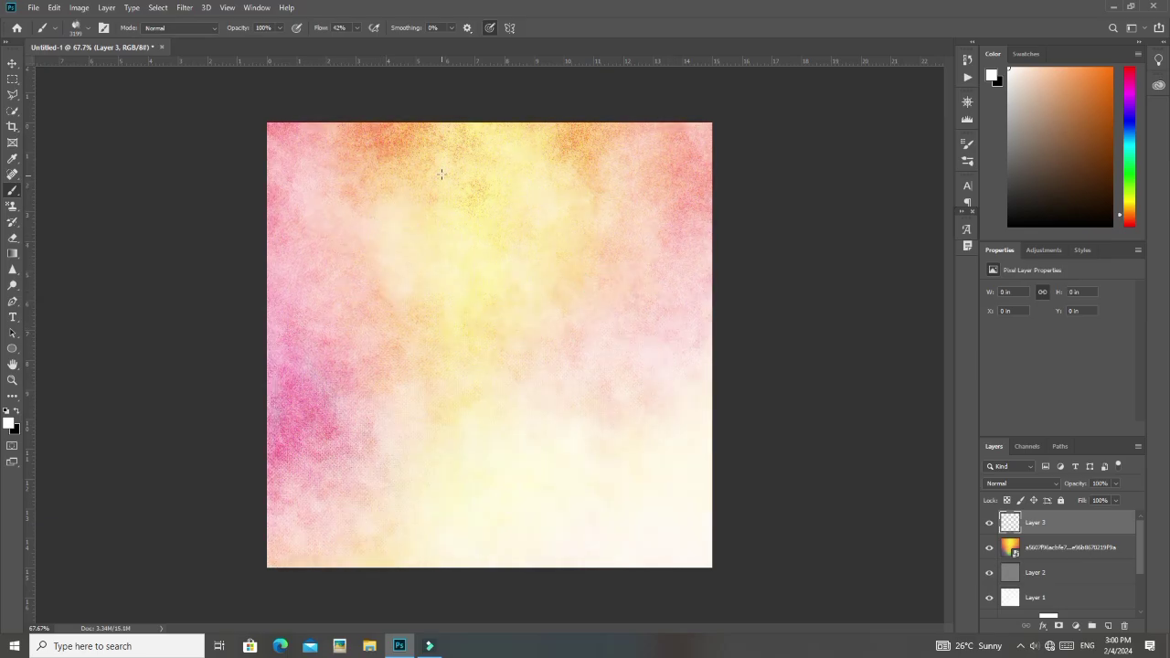
pyautogui.click(441, 174)
pyautogui.click(12, 63)
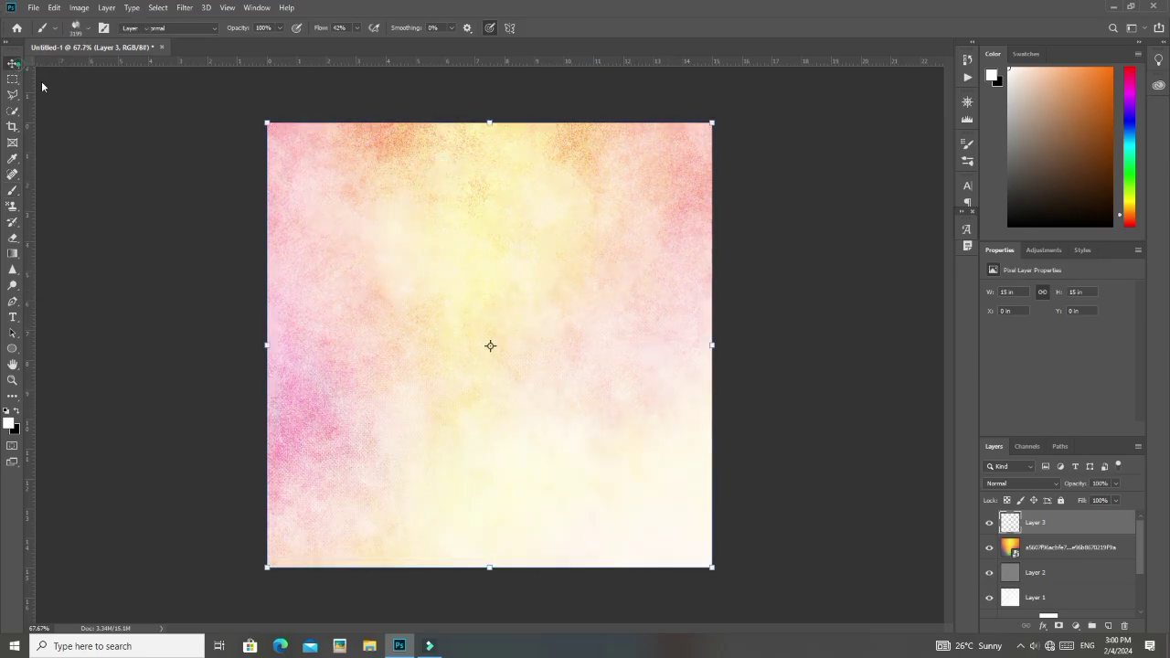
pyautogui.click(807, 256)
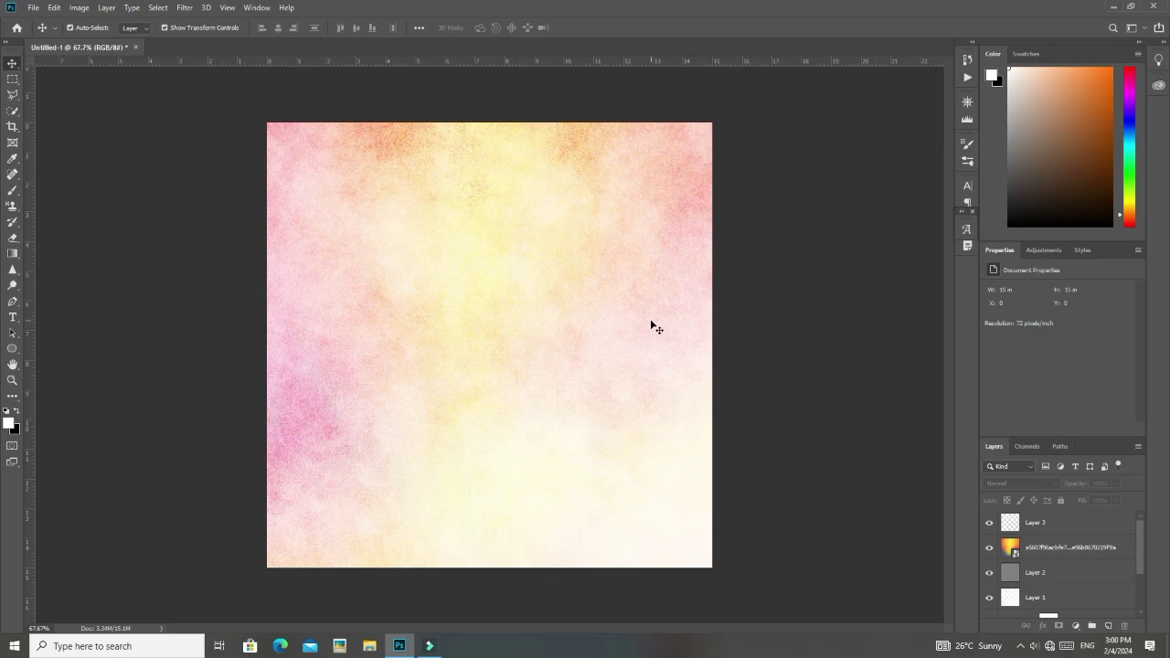
# Step: Start placing a linked file and look through the bg new folder for a suitable image
pyautogui.click(33, 7)
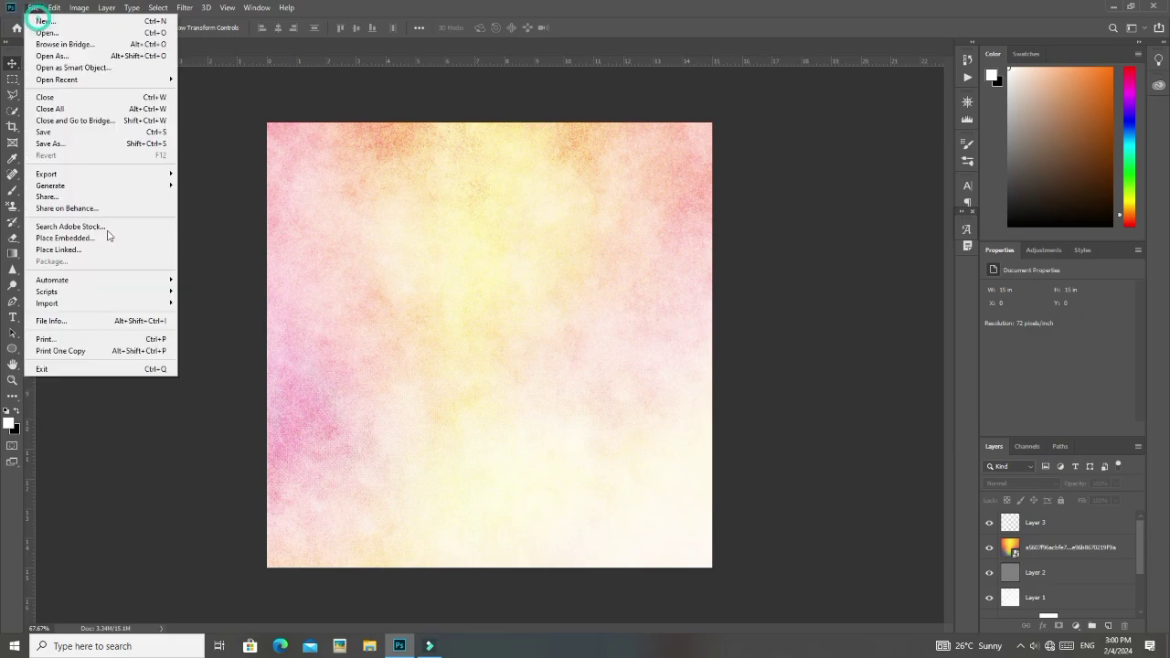
pyautogui.click(111, 243)
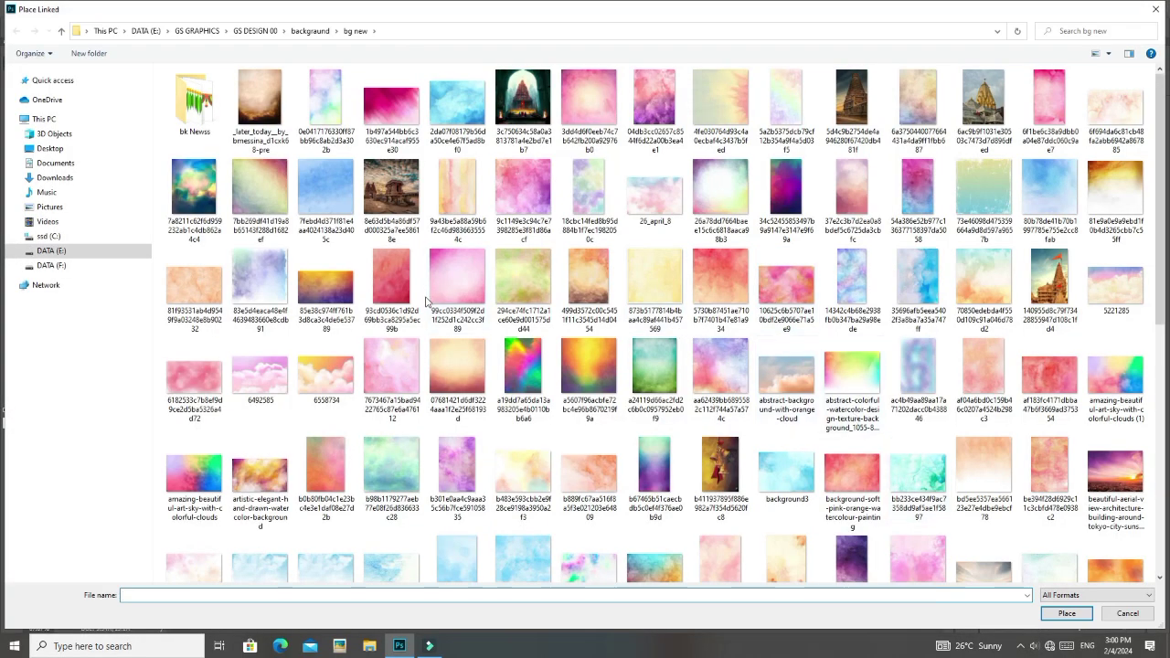
pyautogui.scroll(-10, 430, 302)
pyautogui.scroll(10, 551, 375)
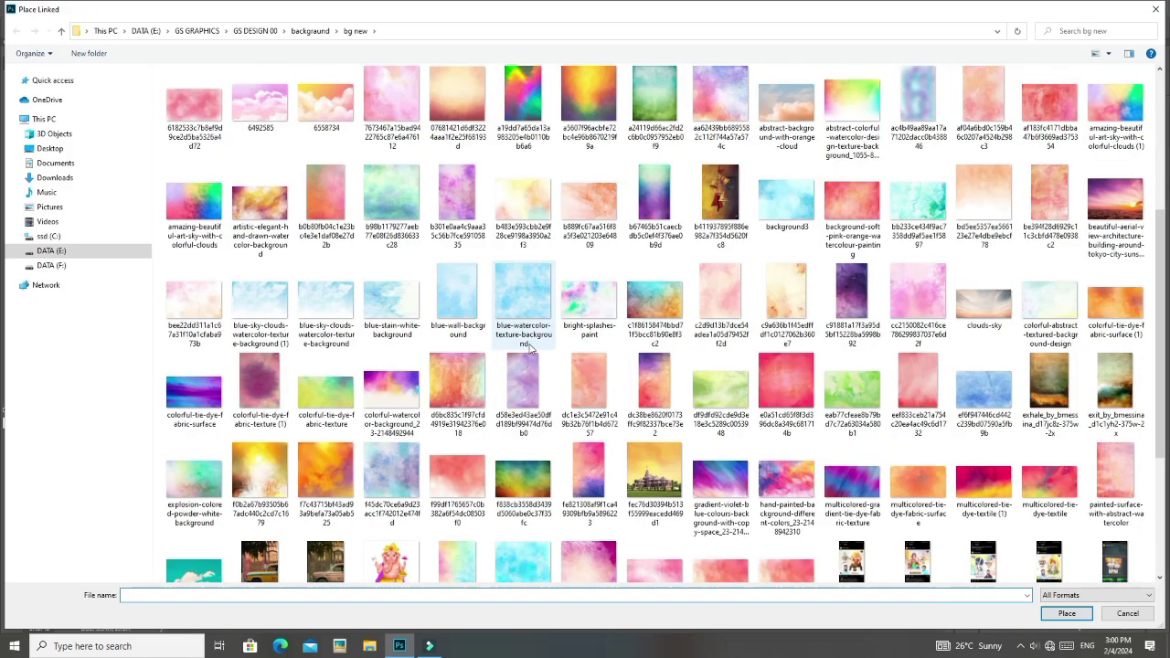
pyautogui.scroll(-10, 786, 411)
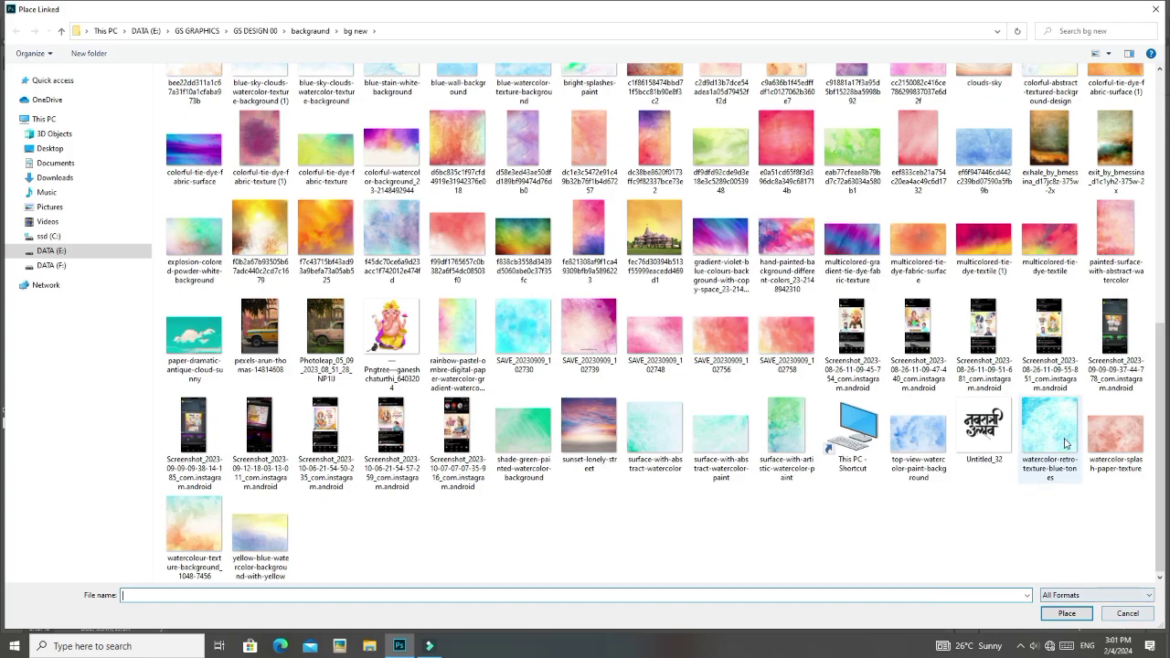
pyautogui.scroll(10, 408, 206)
# Step: Place the linked text pattern FGSD from the shep png folder inside GS DESIGN 00 on drive E
pyautogui.click(43, 119)
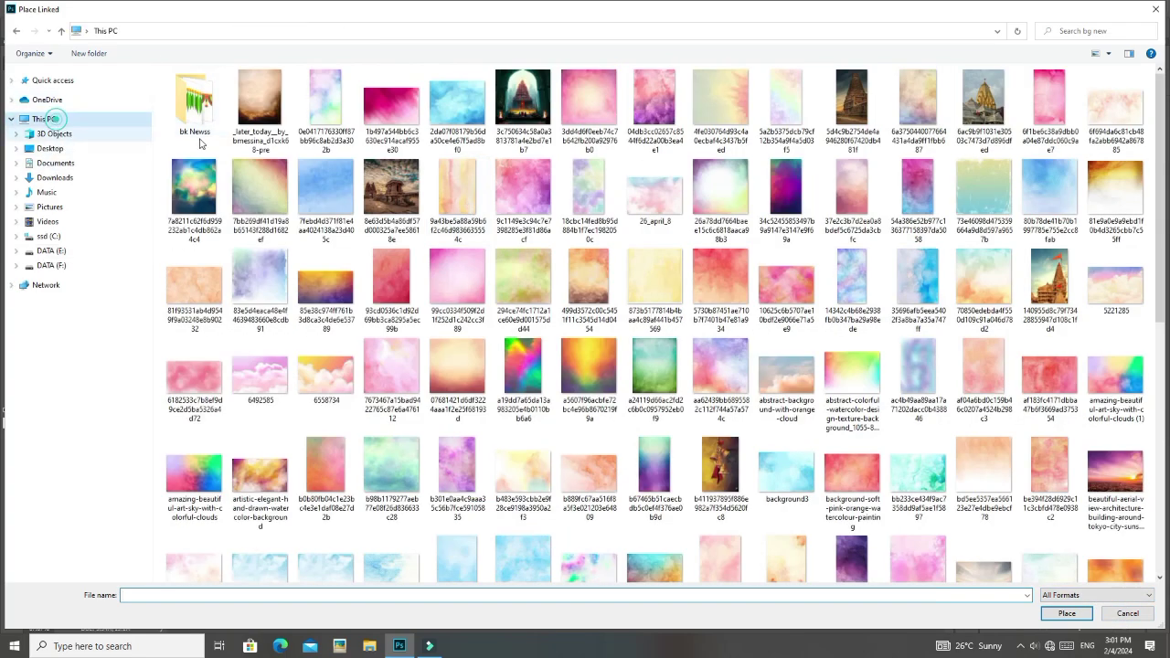
pyautogui.doubleClick(405, 183)
pyautogui.doubleClick(194, 101)
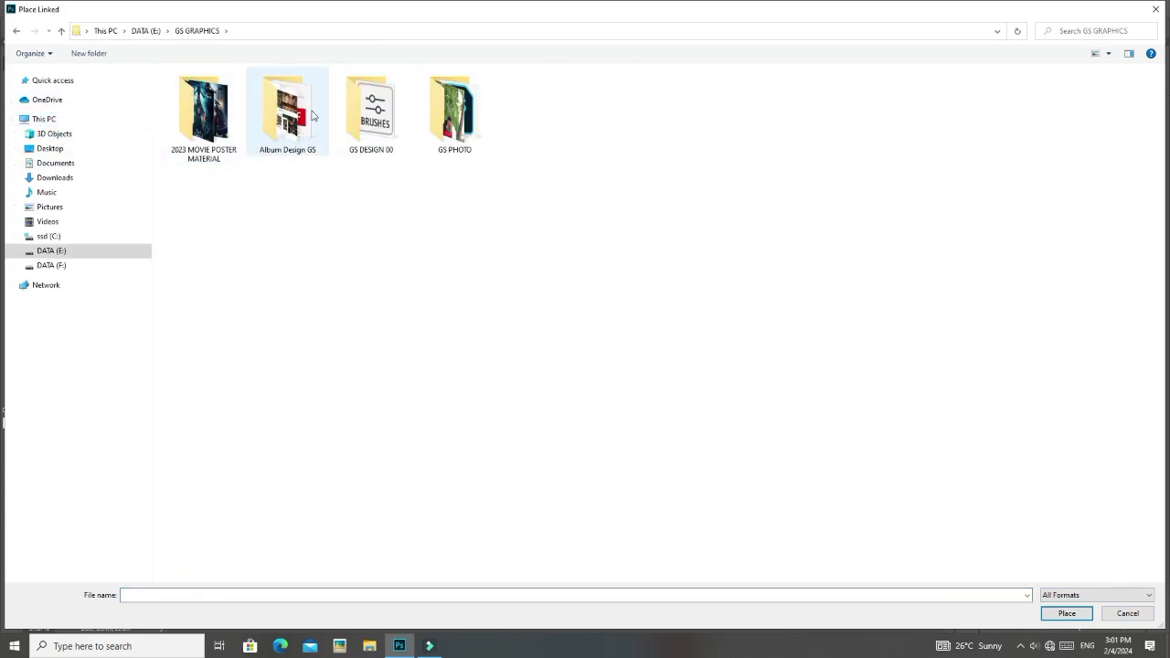
pyautogui.doubleClick(363, 119)
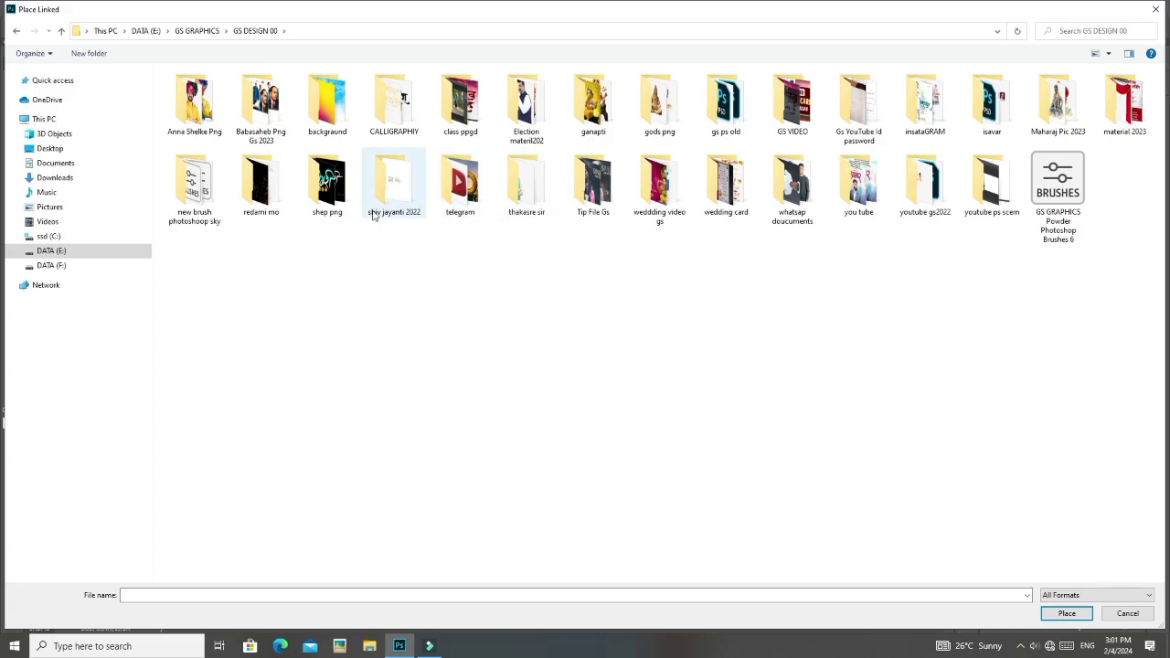
pyautogui.doubleClick(316, 197)
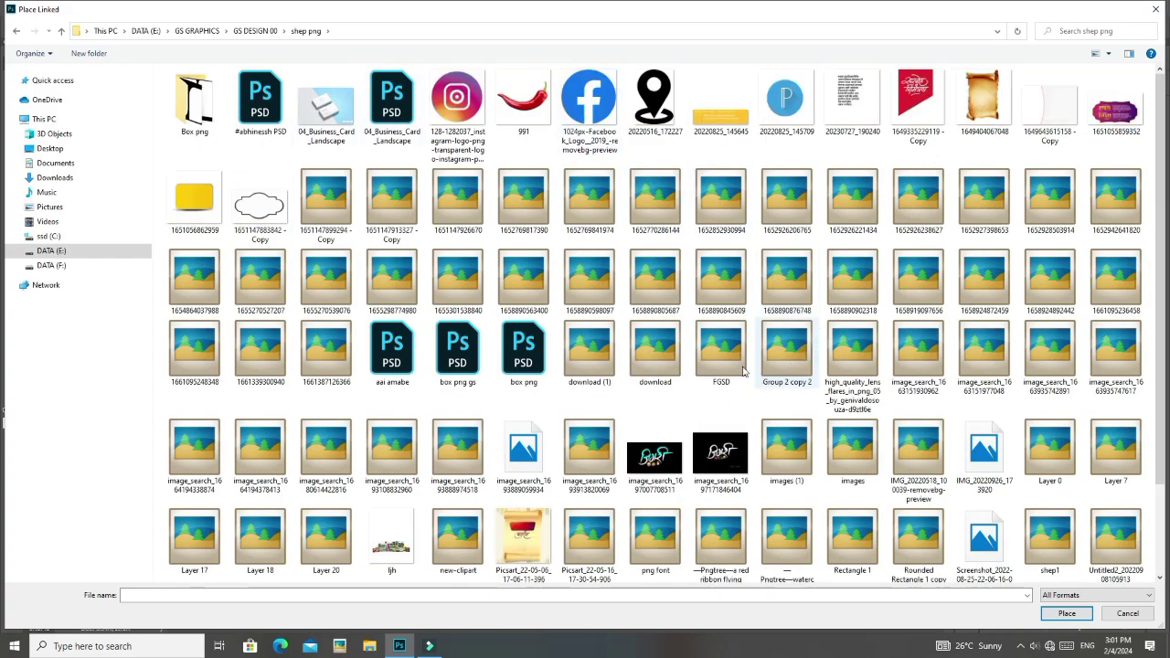
pyautogui.scroll(-1, 830, 358)
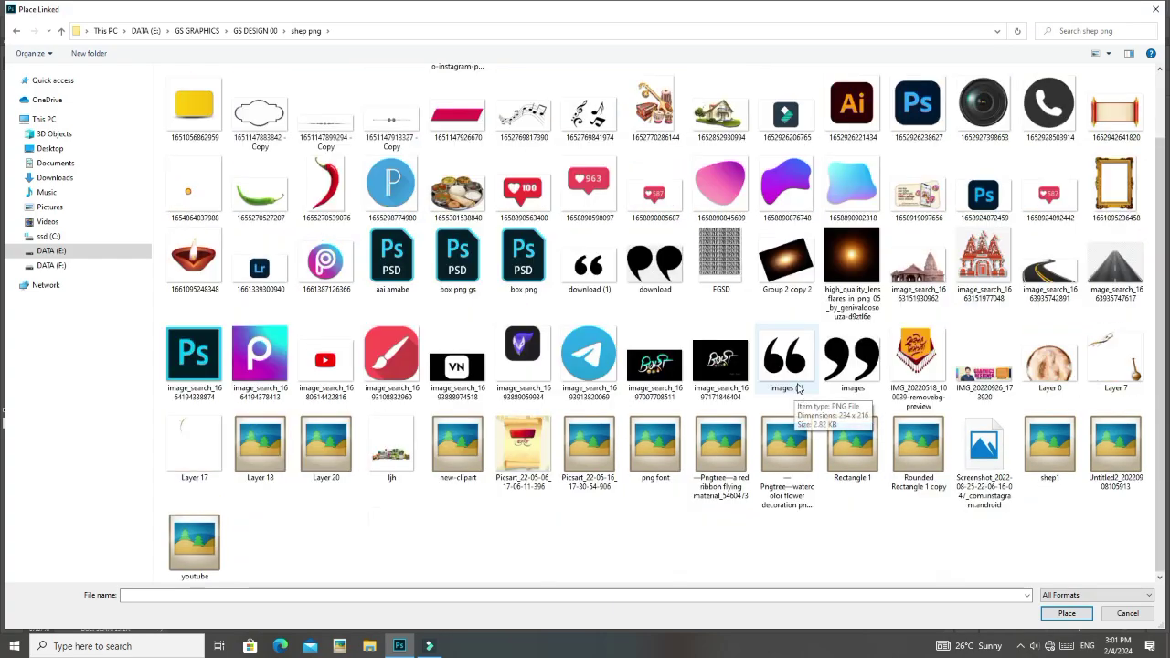
pyautogui.click(727, 267)
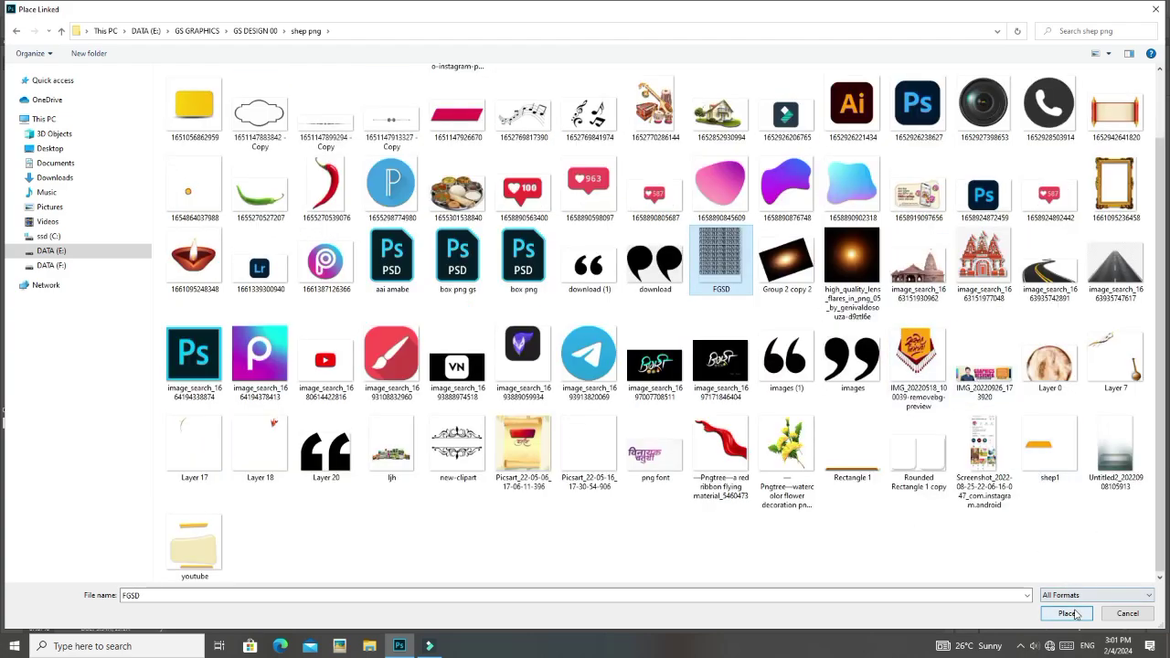
pyautogui.click(1066, 613)
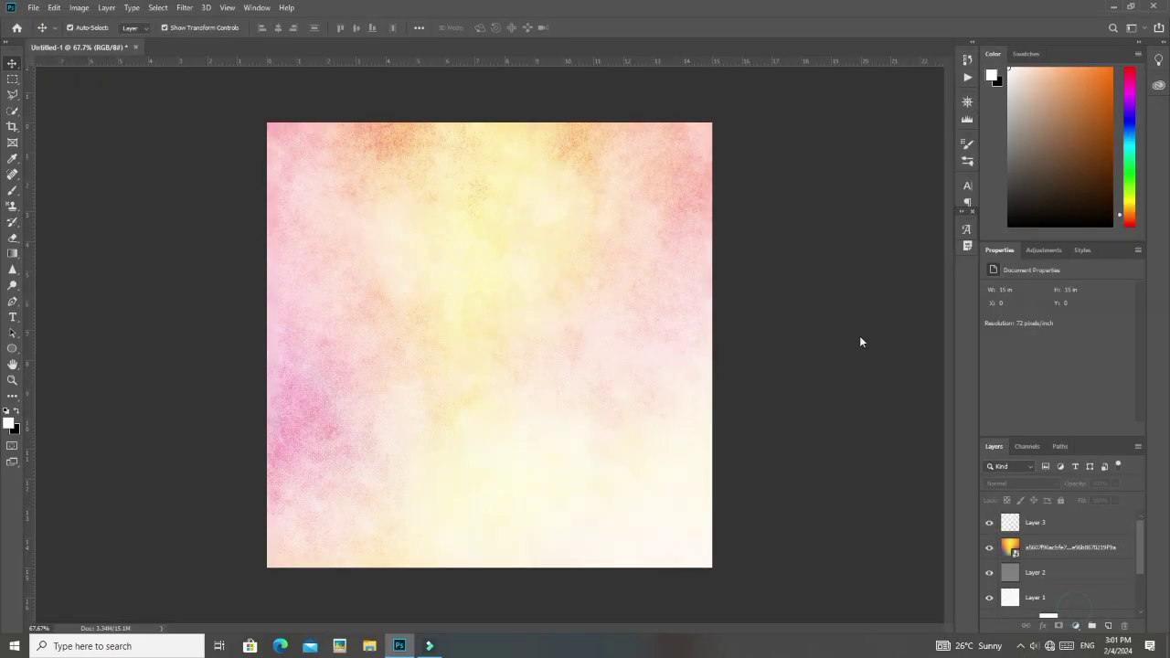
# Step: Scale the FGSD text pattern to about 15.24 × 17.38 in to cover the canvas and blend it in Overlay mode
pyautogui.moveTo(664, 347); pyautogui.dragTo(768, 348)
pyautogui.moveTo(700, 336); pyautogui.dragTo(705, 358)
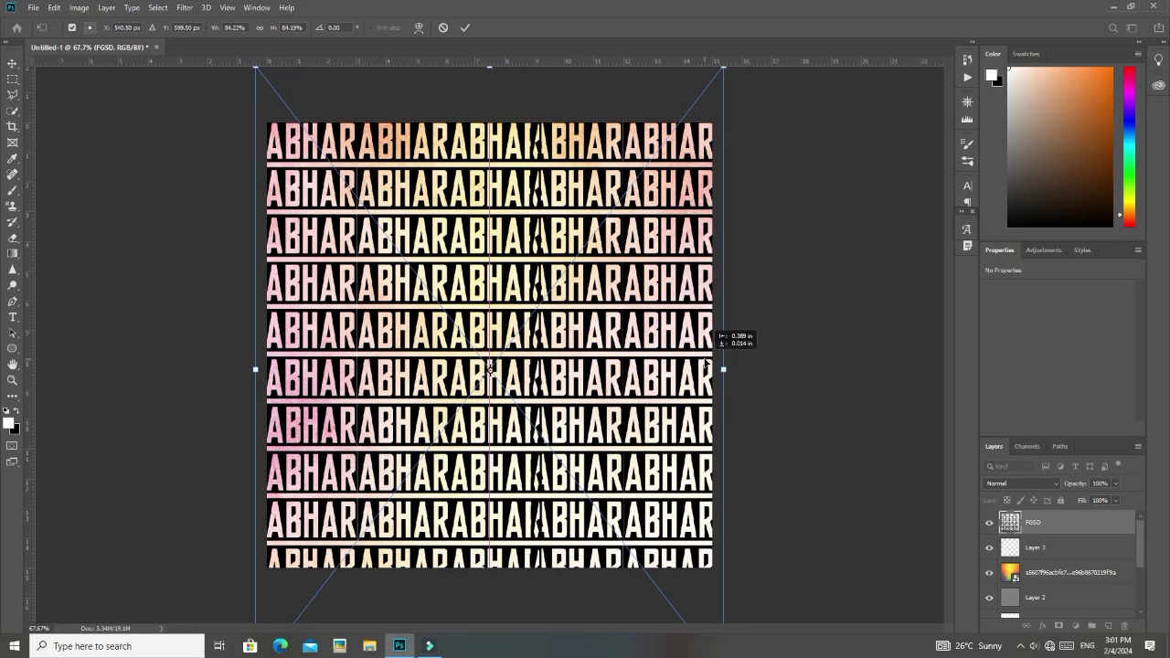
pyautogui.click(826, 402)
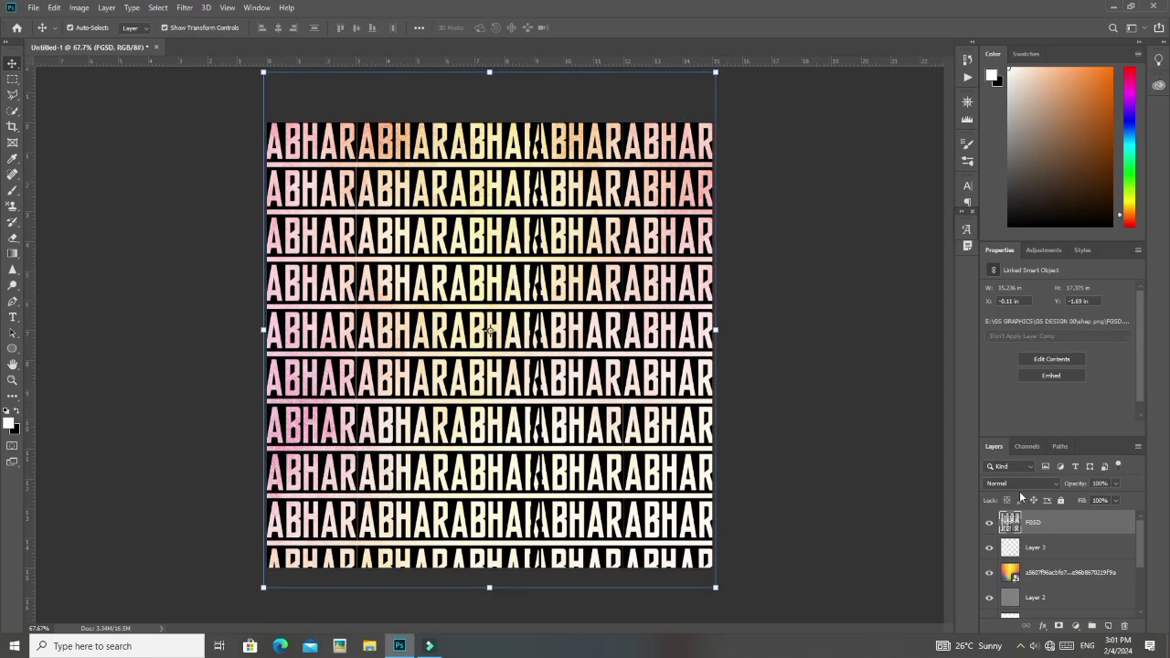
pyautogui.click(1020, 484)
pyautogui.click(1014, 485)
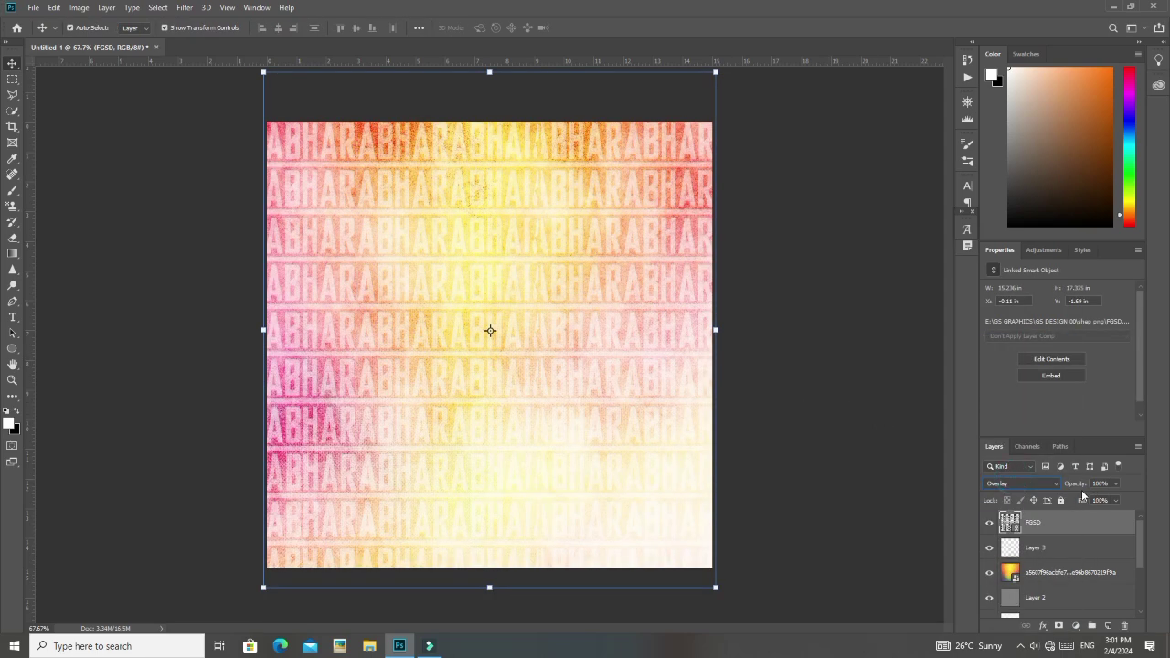
# Step: Apply a Gaussian Blur of 2.4 pixels to the FGSD layer, lower its opacity to 29% and deselect it
pyautogui.click(185, 7)
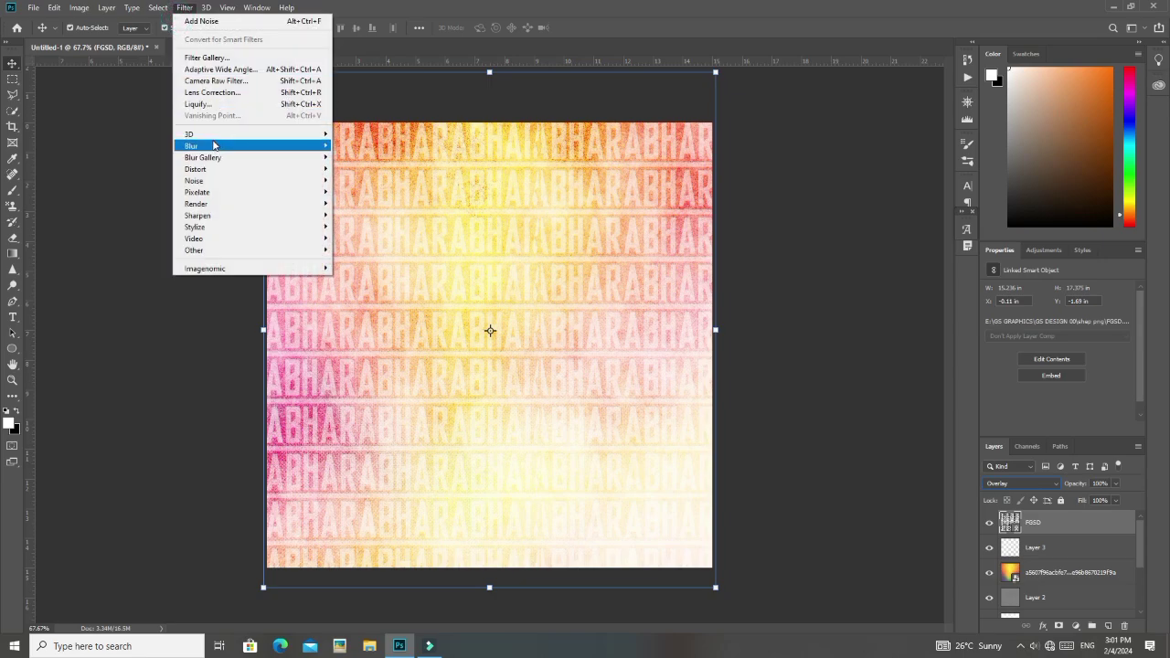
pyautogui.click(210, 140)
pyautogui.click(358, 193)
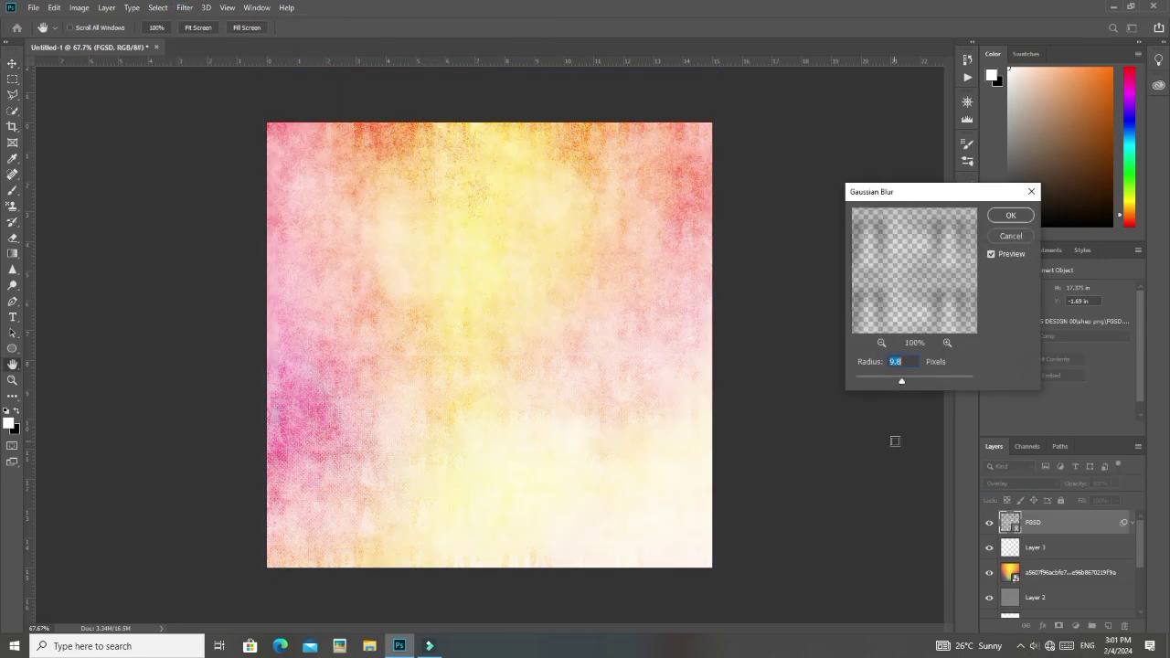
pyautogui.moveTo(900, 381); pyautogui.dragTo(870, 384)
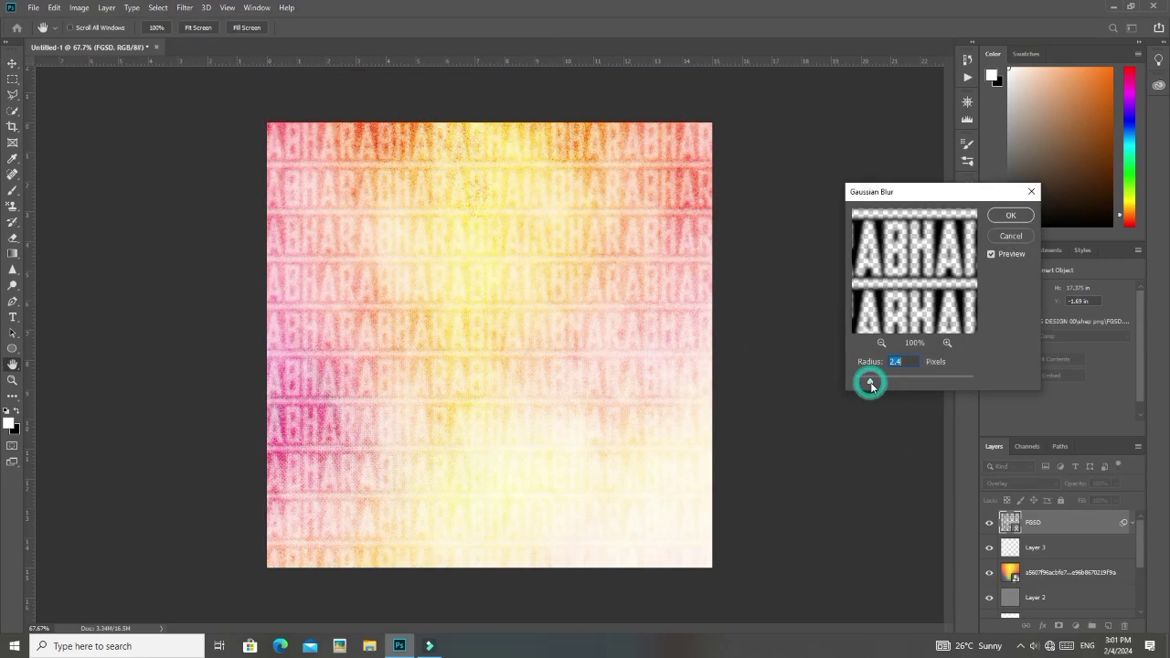
pyautogui.click(1010, 215)
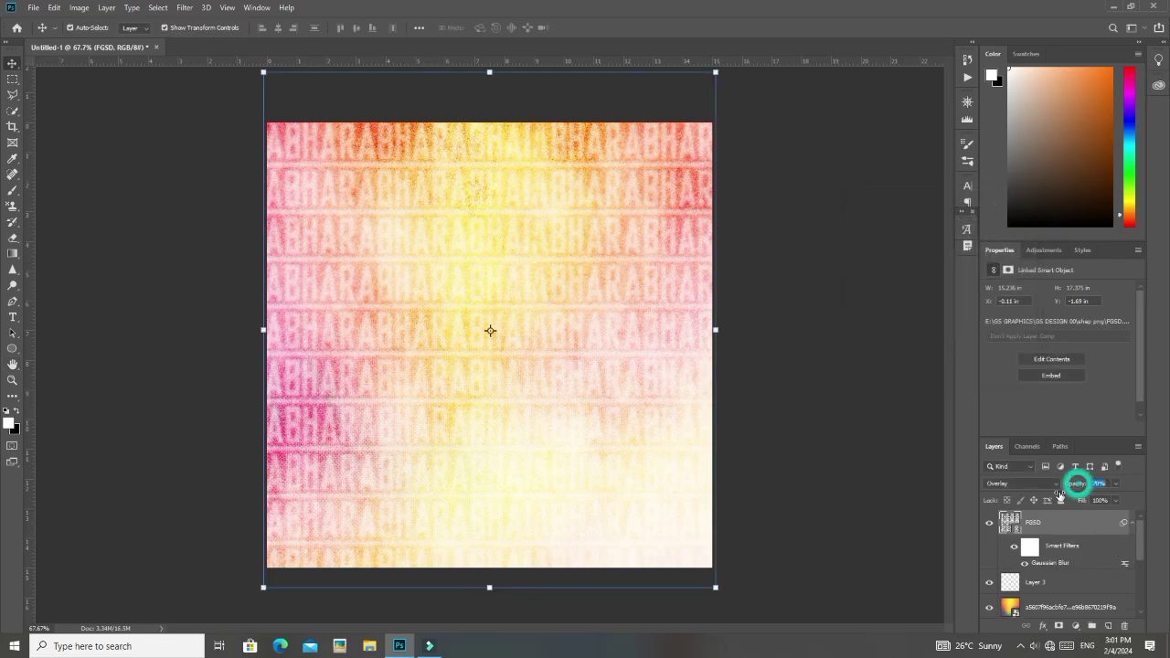
pyautogui.moveTo(1059, 492); pyautogui.dragTo(1031, 501)
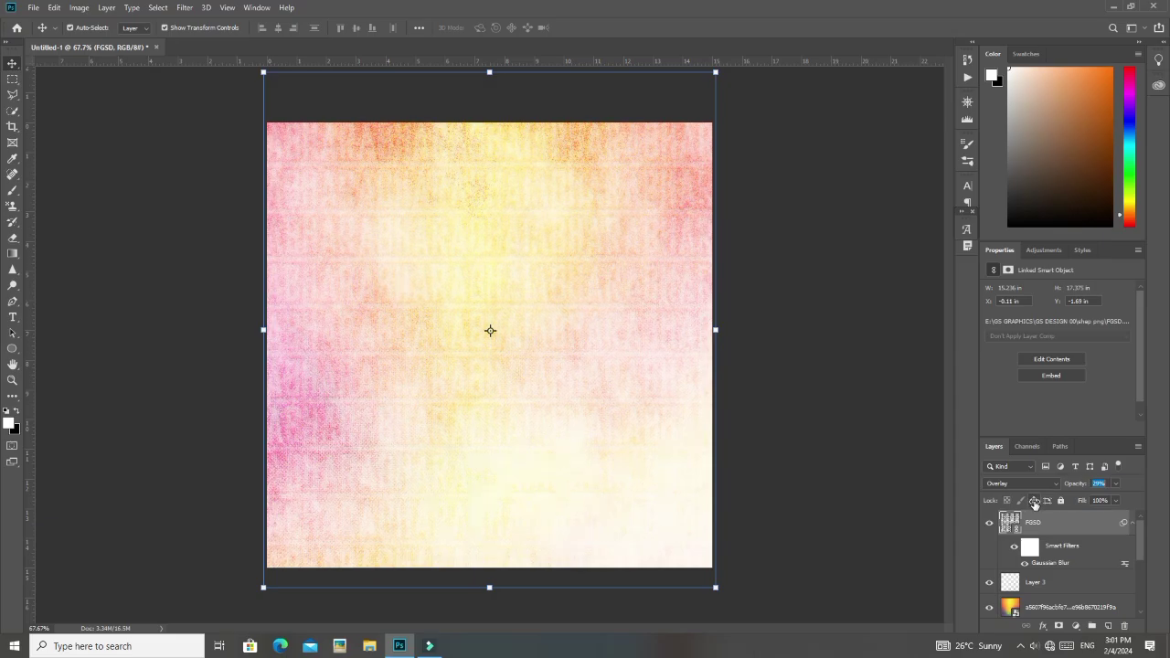
pyautogui.click(38, 133)
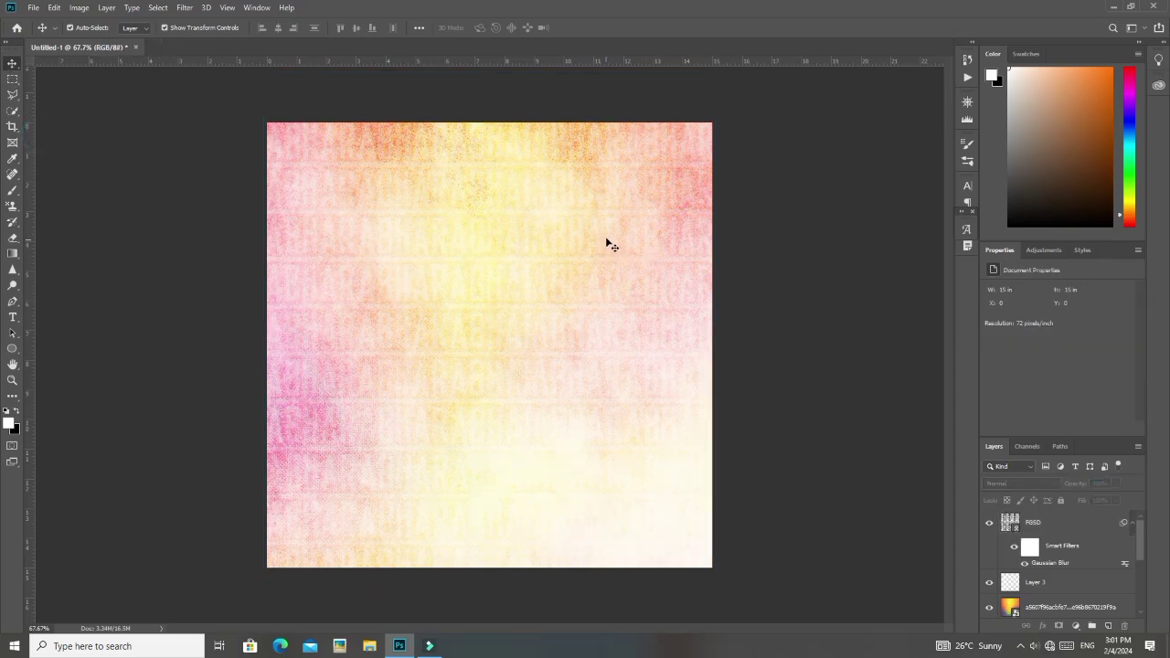
# Step: Examine the overall pastel background at several zoom levels and check the lower part of the layer stack
pyautogui.scroll(-6, 622, 230)
pyautogui.scroll(6, 623, 235)
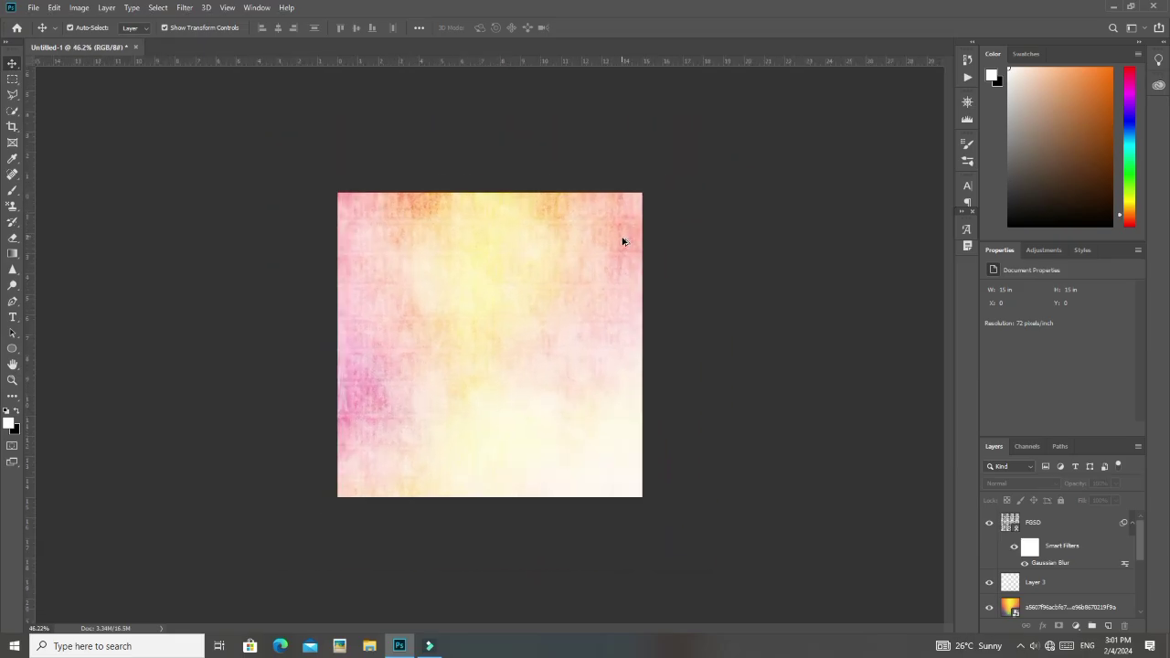
pyautogui.scroll(2, 622, 242)
pyautogui.scroll(-3, 623, 241)
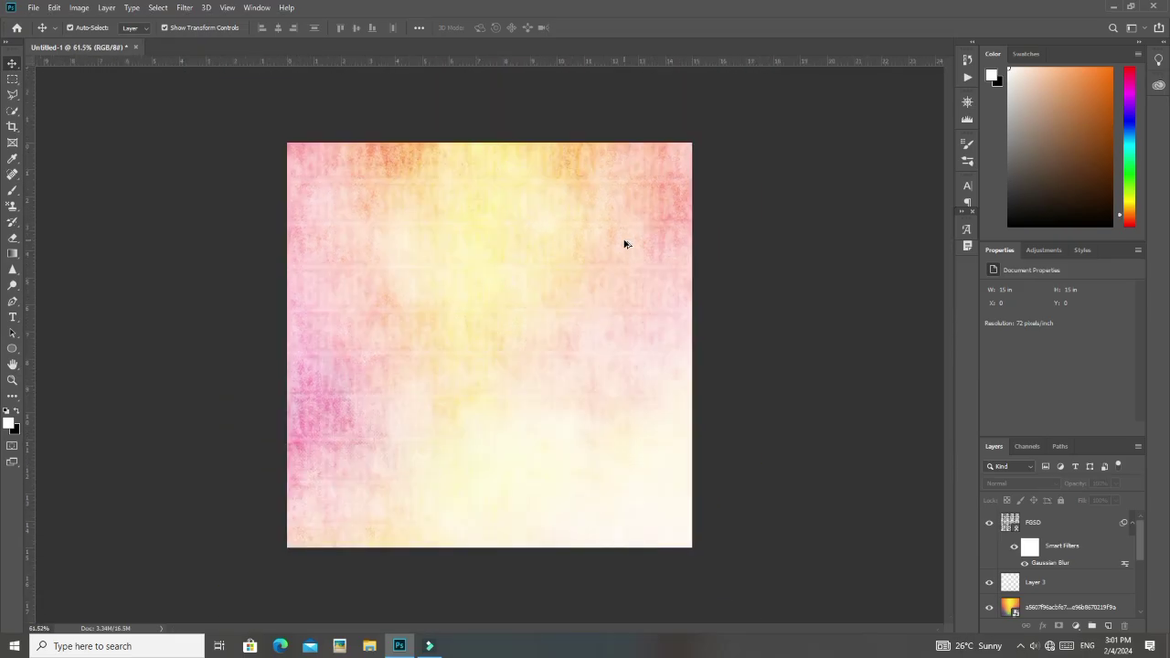
pyautogui.scroll(-3, 628, 252)
pyautogui.scroll(4, 631, 256)
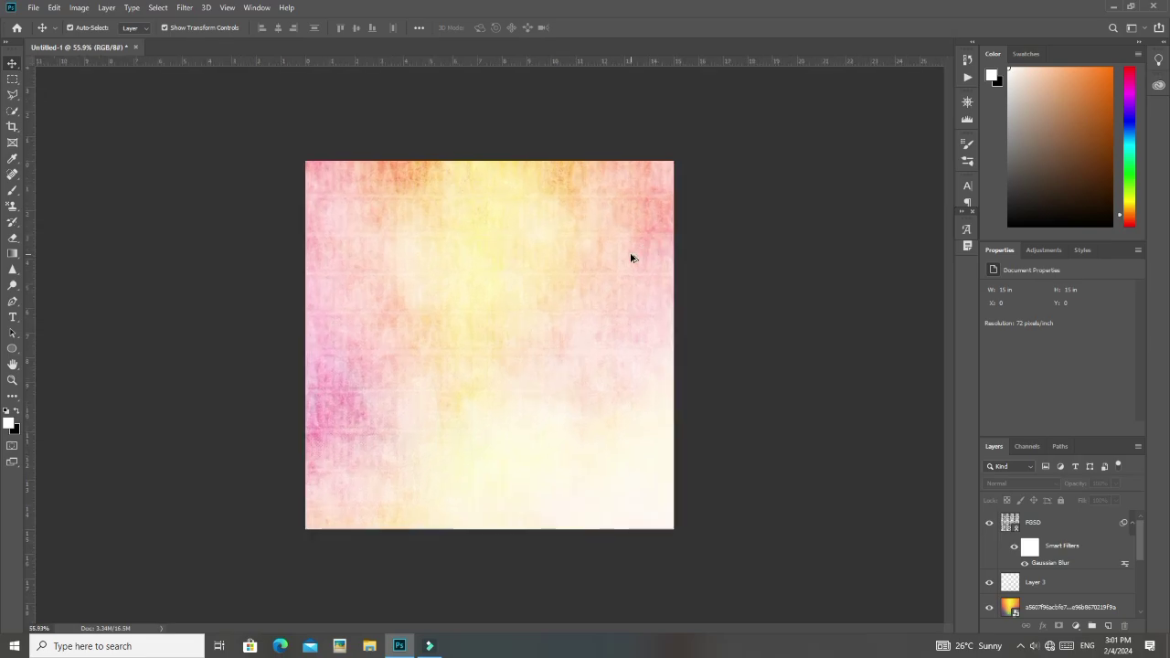
pyautogui.scroll(2, 630, 258)
pyautogui.scroll(-2, 631, 258)
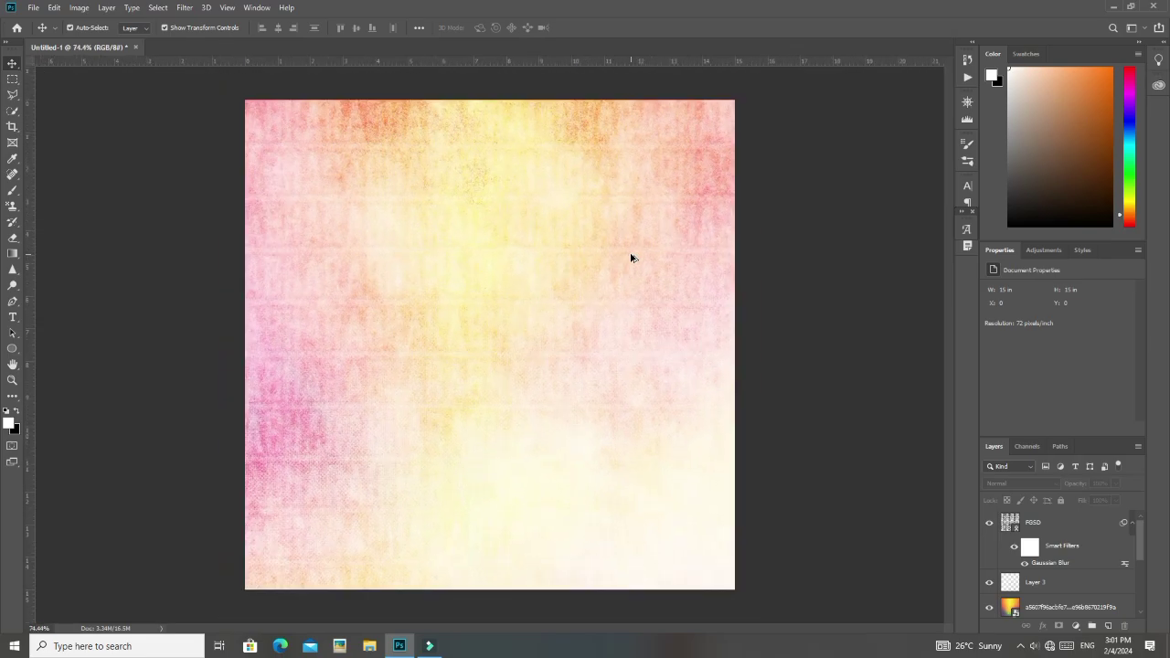
pyautogui.scroll(1, 631, 259)
pyautogui.scroll(-1, 630, 258)
pyautogui.moveTo(1141, 534); pyautogui.dragTo(1165, 585)
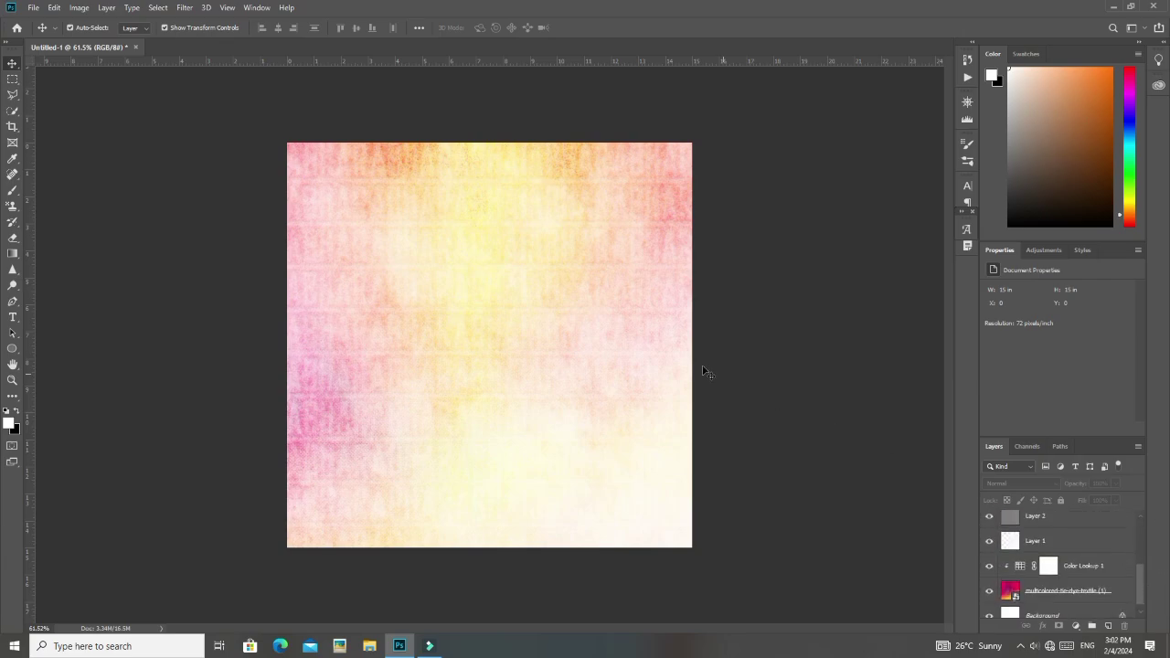
# Step: Inspect the noise and faint text texture up close across different areas of the canvas
pyautogui.scroll(4, 610, 316)
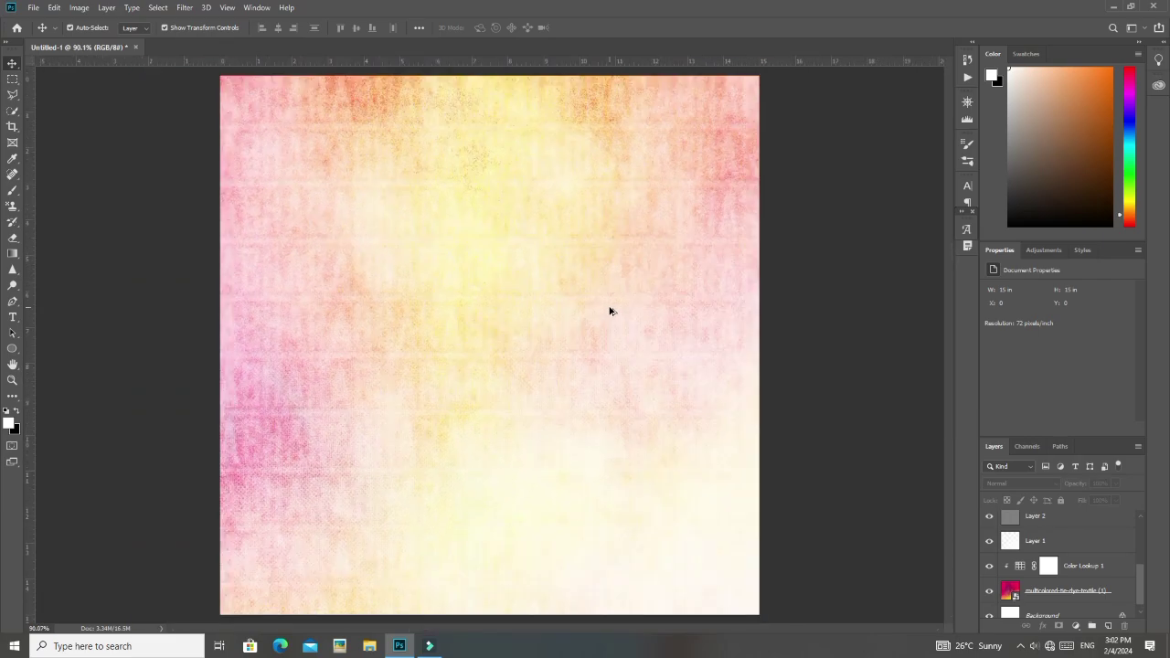
pyautogui.scroll(3, 611, 308)
pyautogui.moveTo(473, 184); pyautogui.dragTo(620, 308)
pyautogui.moveTo(705, 412); pyautogui.dragTo(552, 284)
pyautogui.moveTo(741, 465); pyautogui.dragTo(653, 335)
pyautogui.moveTo(666, 418); pyautogui.dragTo(668, 263)
pyautogui.scroll(-4, 781, 368)
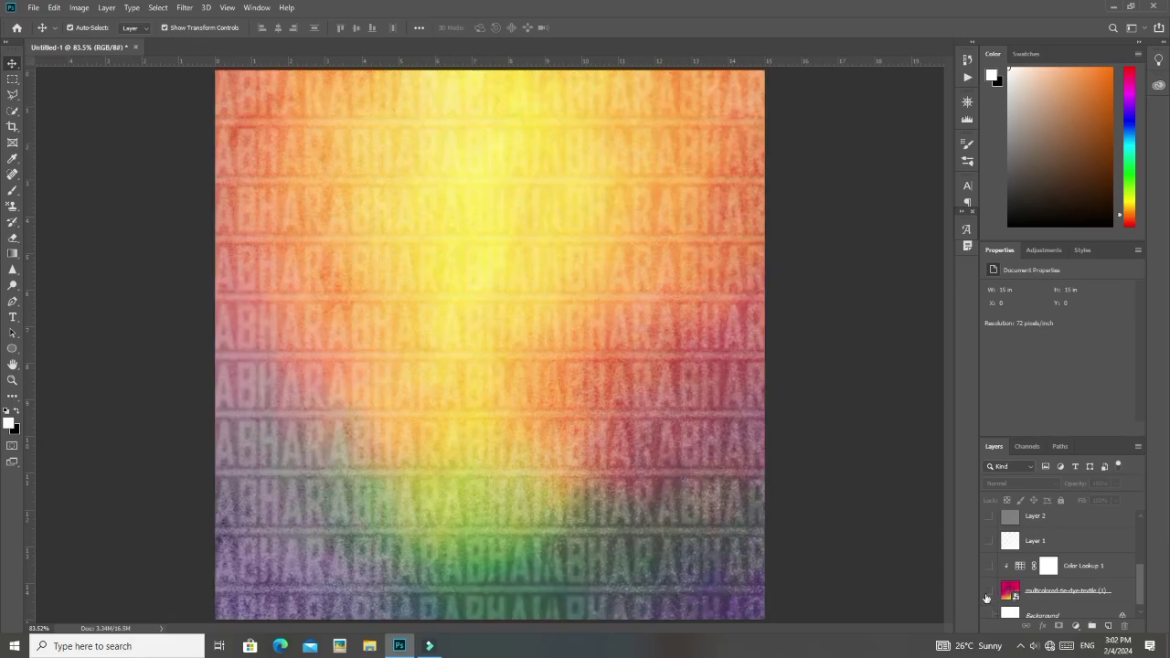
# Step: Make the hidden tie-dye texture, Color Lookup 1, Layer 1 and Layer 2 visible again, from the lowest upward
pyautogui.click(986, 592)
pyautogui.click(988, 566)
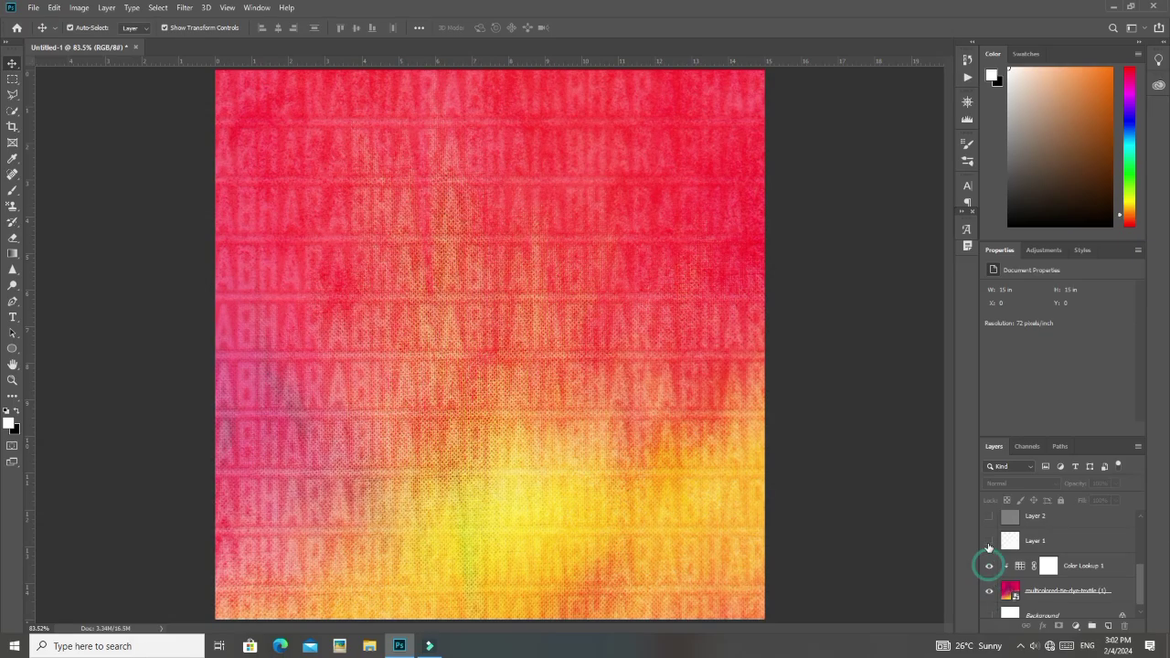
pyautogui.click(988, 541)
pyautogui.scroll(3, 1024, 527)
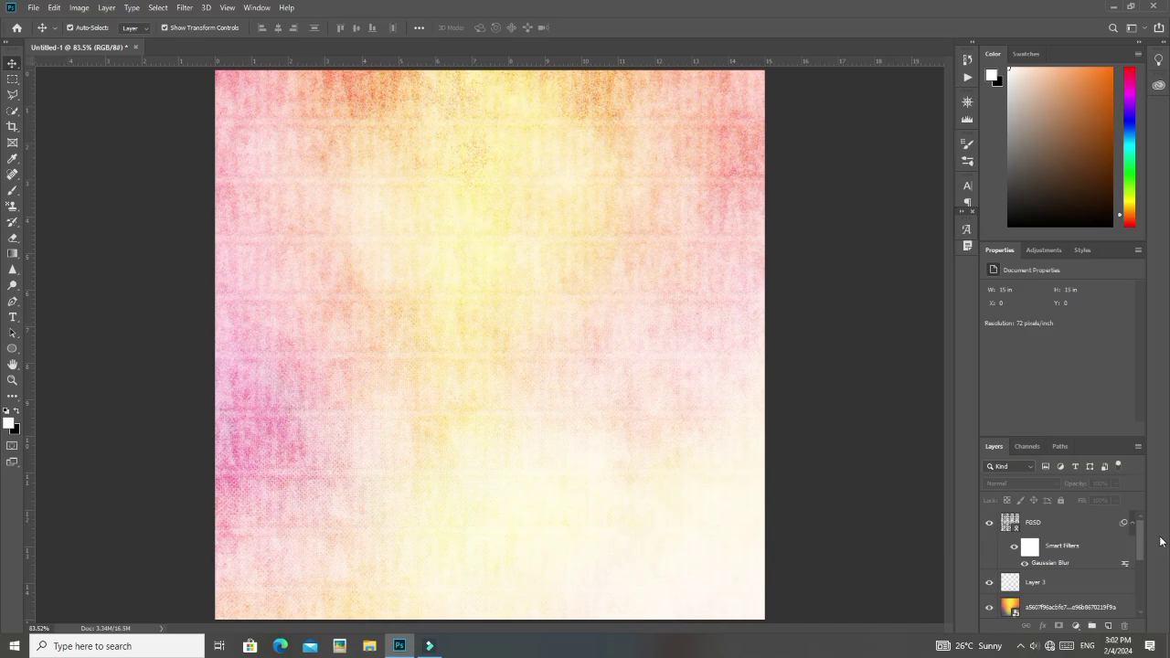
pyautogui.scroll(-1, 1137, 543)
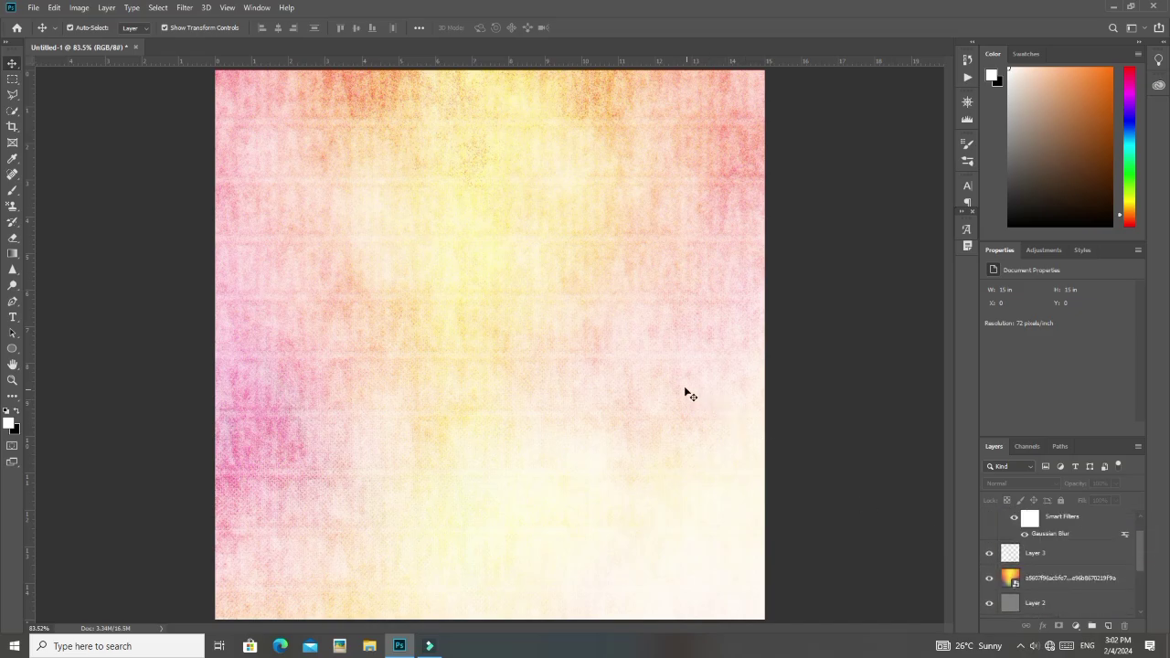
pyautogui.scroll(-2, 684, 388)
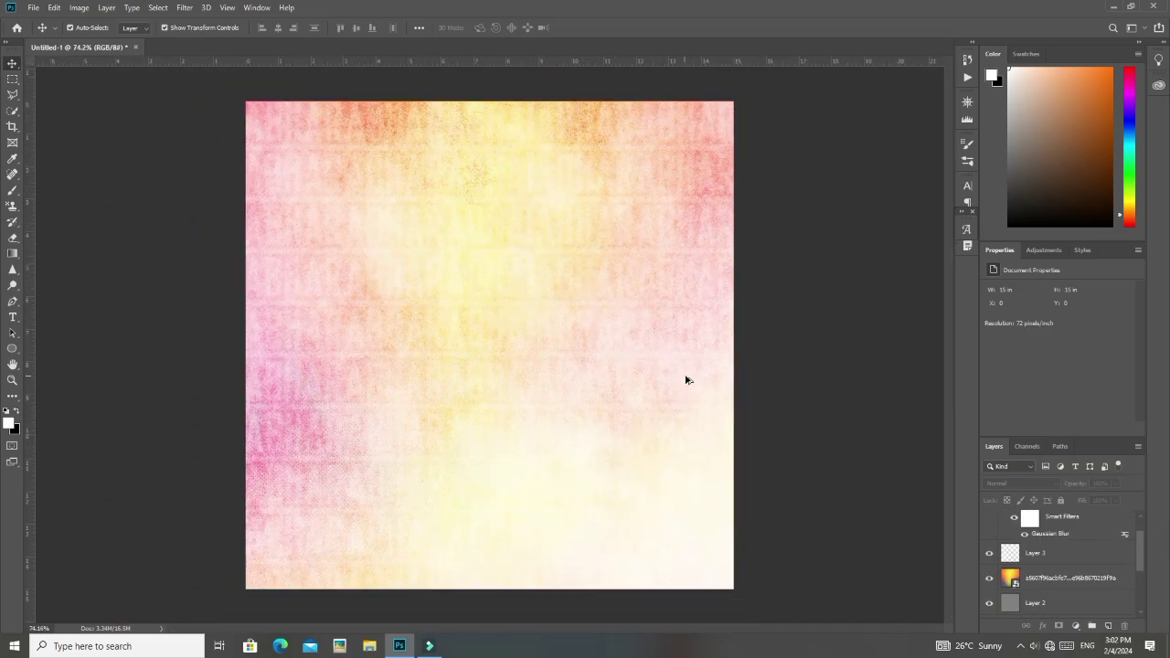